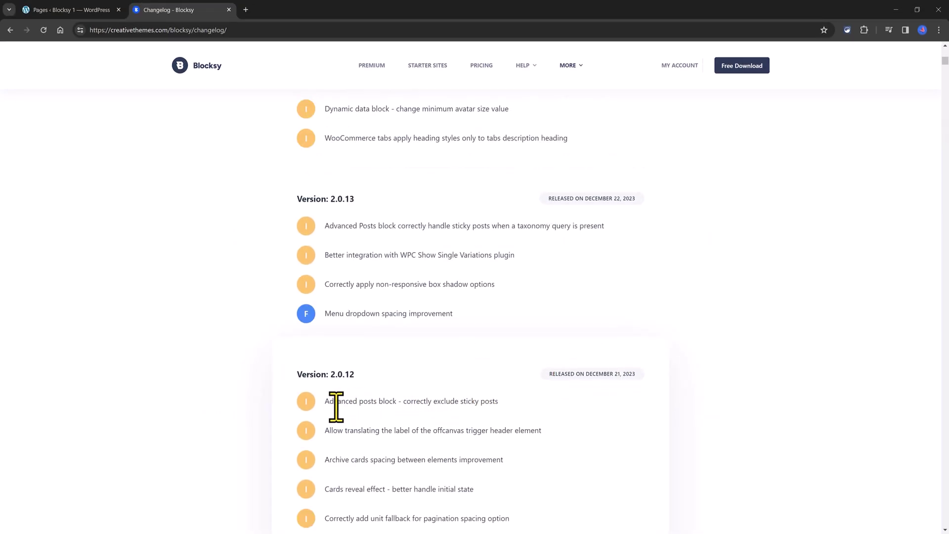
Scan the Blocksy changelog, highlight the 2.0.12 release date, then return to the WordPress Pages tab
{"action": "left_click_drag", "start_coordinate": [326, 401], "coordinate": [512, 519]}
{"action": "left_click_drag", "start_coordinate": [638, 374], "coordinate": [551, 375]}
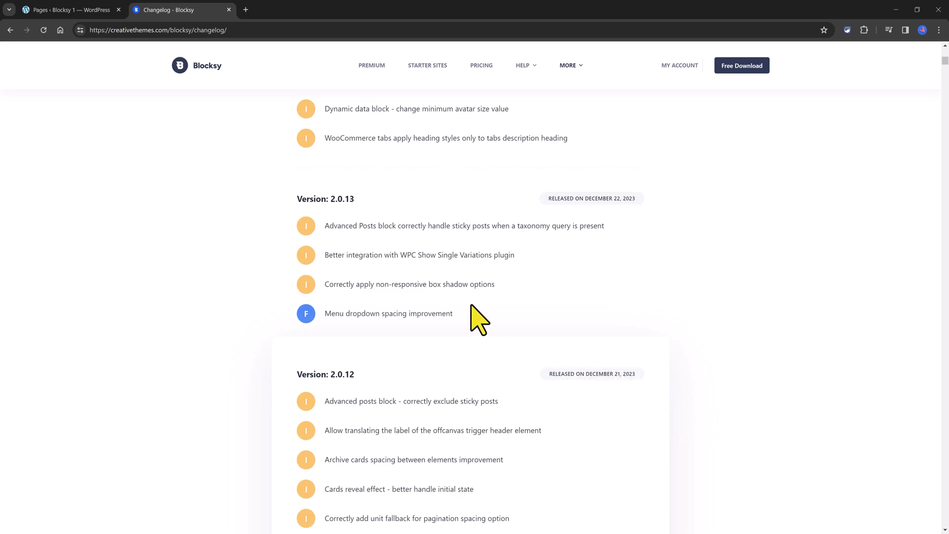
{"action": "key", "text": "ctrl+Page_Up"}
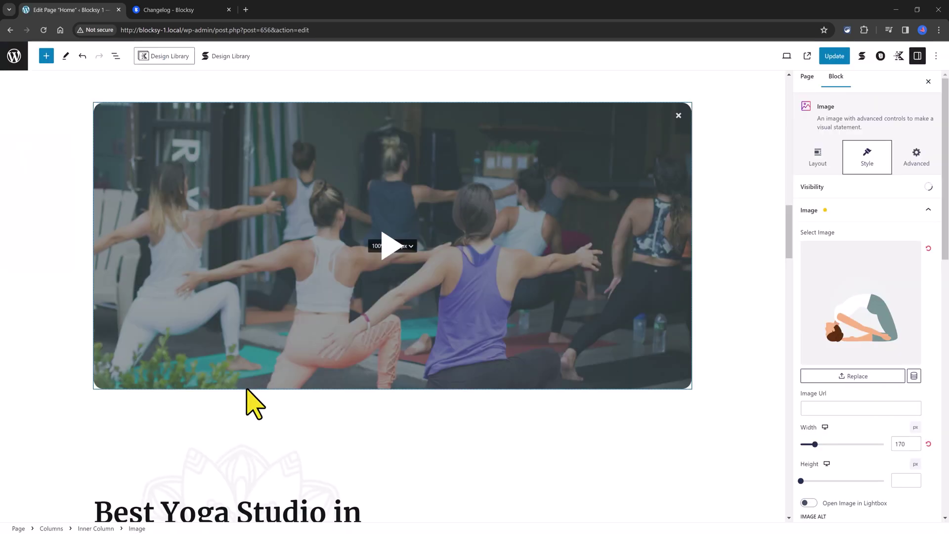
Insert an Advanced Posts block below the video image using the / command
{"action": "left_click", "coordinate": [249, 404]}
{"action": "type", "text": "/"}
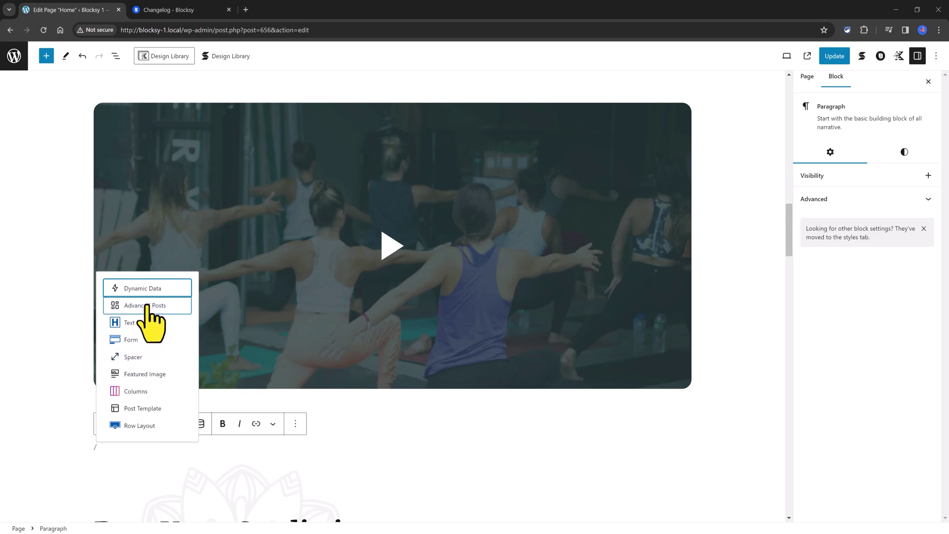
{"action": "left_click", "coordinate": [138, 306]}
Browse the block library down to the BLOCKSY category, reading the Advanced Posts description
{"action": "scroll", "coordinate": [442, 418], "scroll_direction": "down", "scroll_amount": 4}
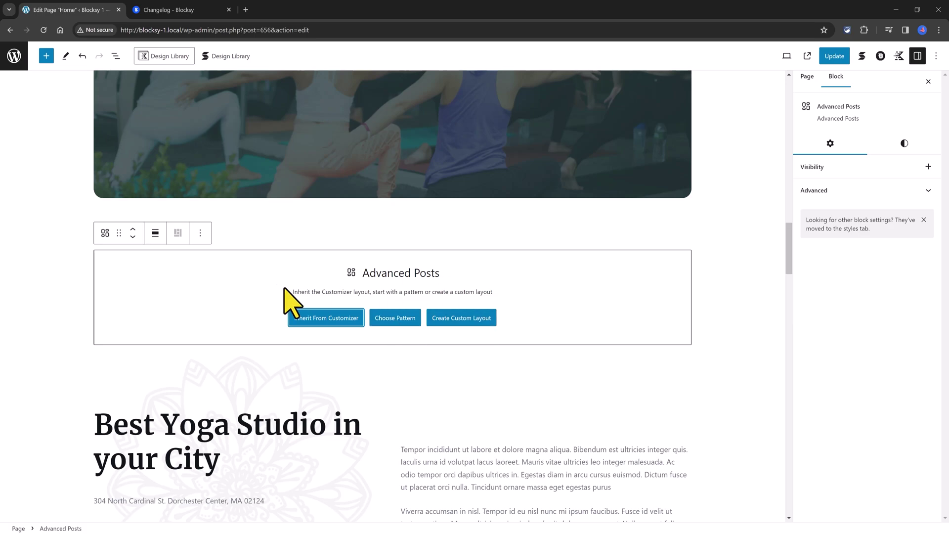
{"action": "left_click_drag", "start_coordinate": [289, 293], "coordinate": [518, 306]}
{"action": "left_click", "coordinate": [551, 303]}
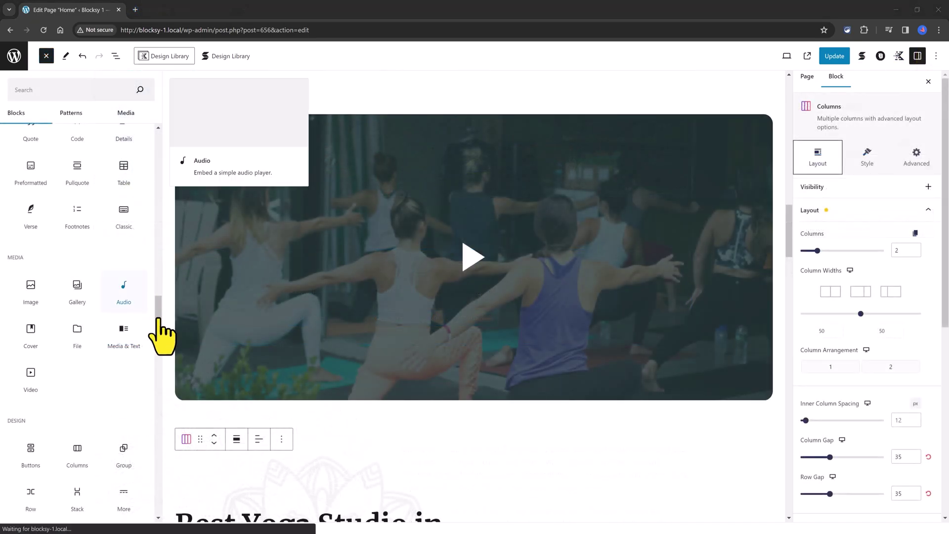
{"action": "left_click_drag", "start_coordinate": [158, 321], "coordinate": [164, 353]}
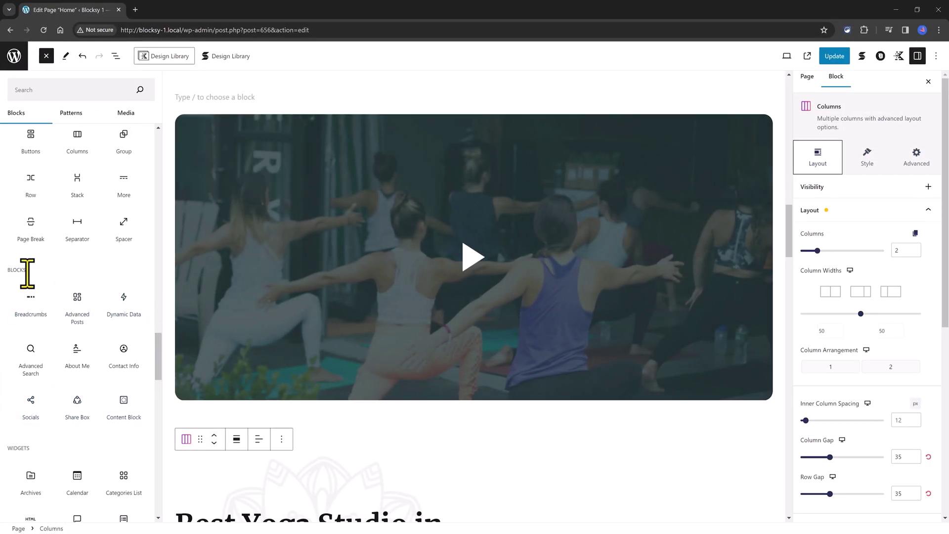
{"action": "left_click_drag", "start_coordinate": [28, 270], "coordinate": [6, 271]}
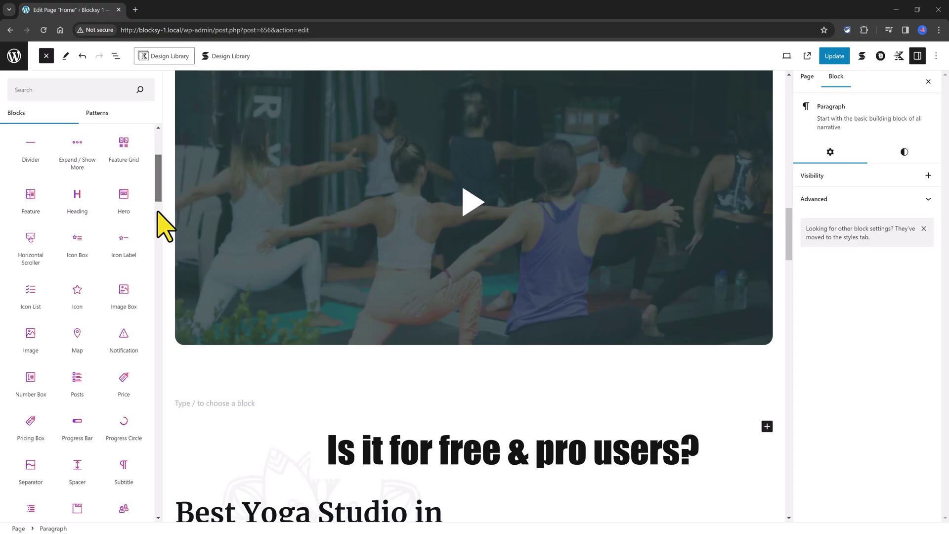
{"action": "left_click_drag", "start_coordinate": [152, 244], "coordinate": [138, 388]}
{"action": "mouse_move", "coordinate": [77, 289]}
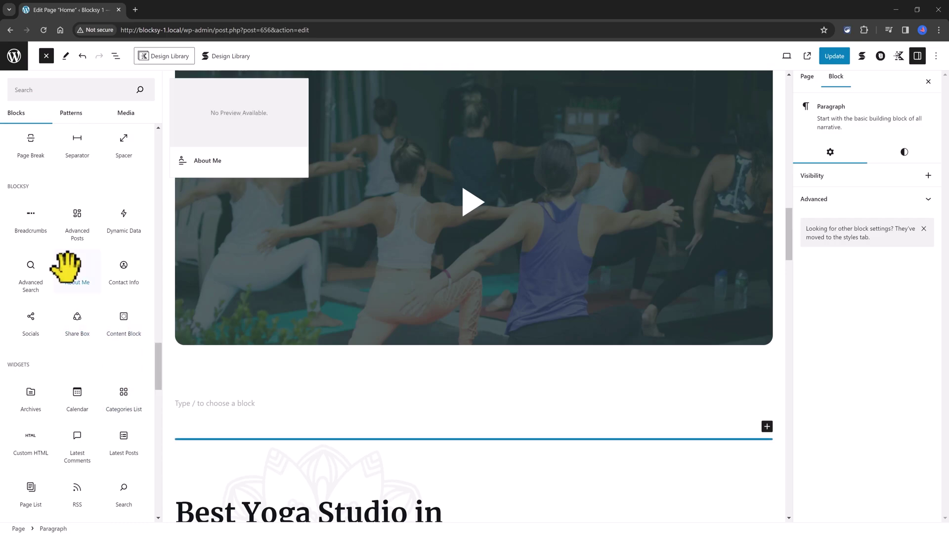
{"action": "mouse_move", "coordinate": [110, 283]}
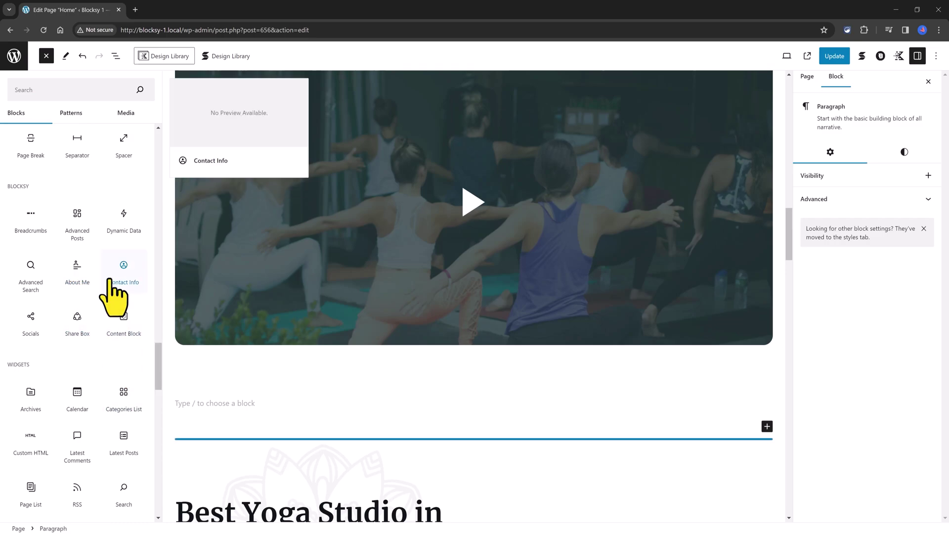
{"action": "mouse_move", "coordinate": [121, 335]}
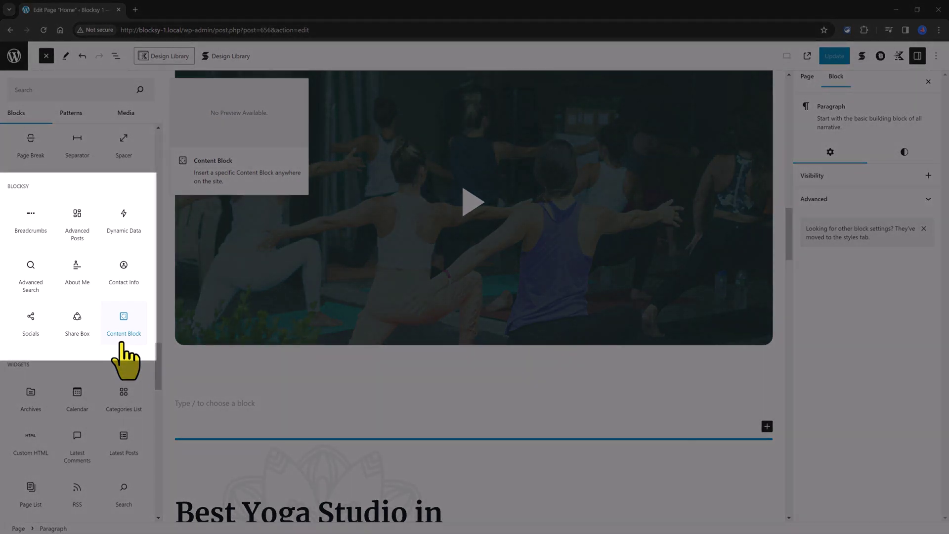
{"action": "mouse_move", "coordinate": [42, 333]}
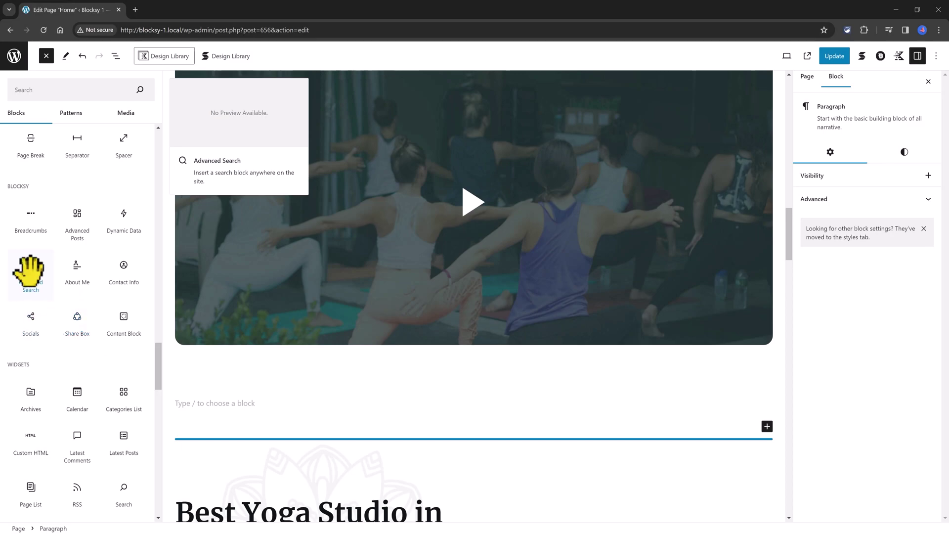
{"action": "mouse_move", "coordinate": [65, 203]}
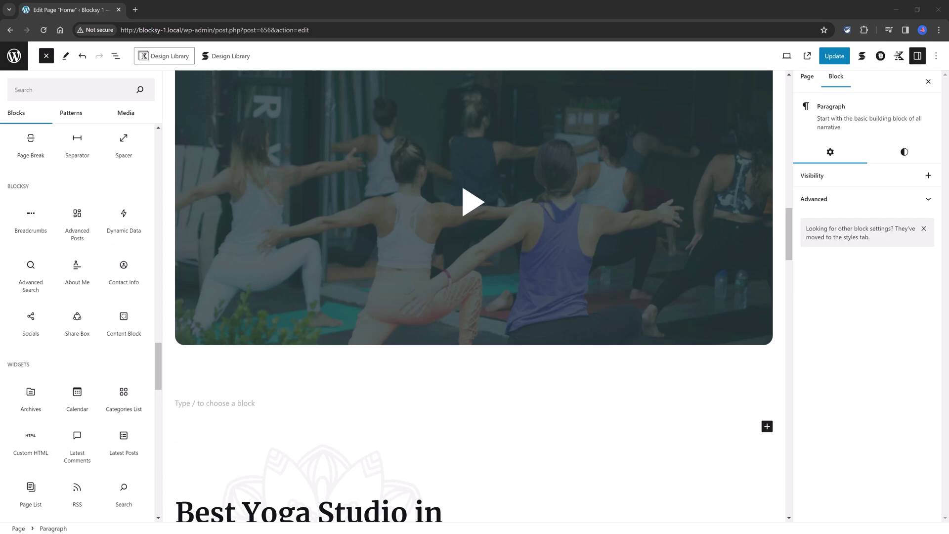
Browse the block inserter, then leave the editor for Pages > All Pages
{"action": "mouse_move", "coordinate": [68, 383]}
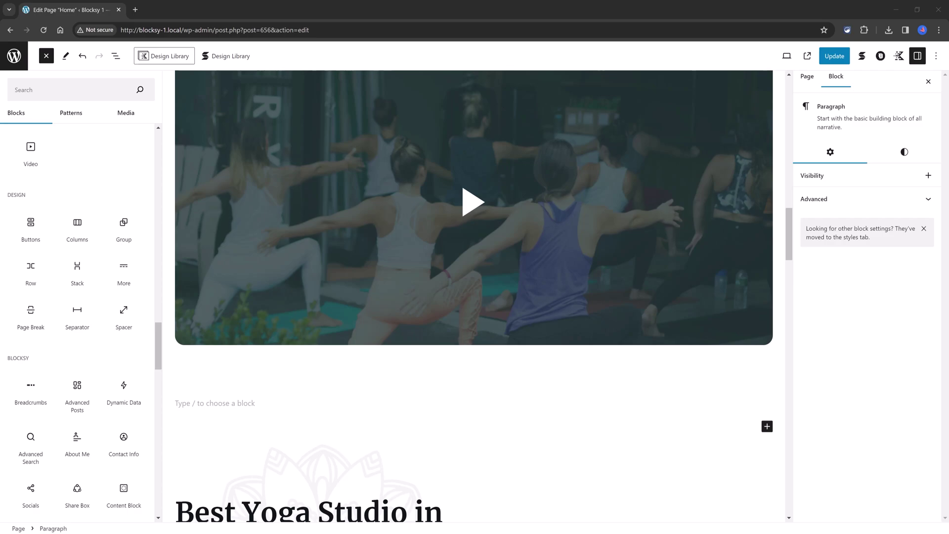
{"action": "mouse_move", "coordinate": [77, 403]}
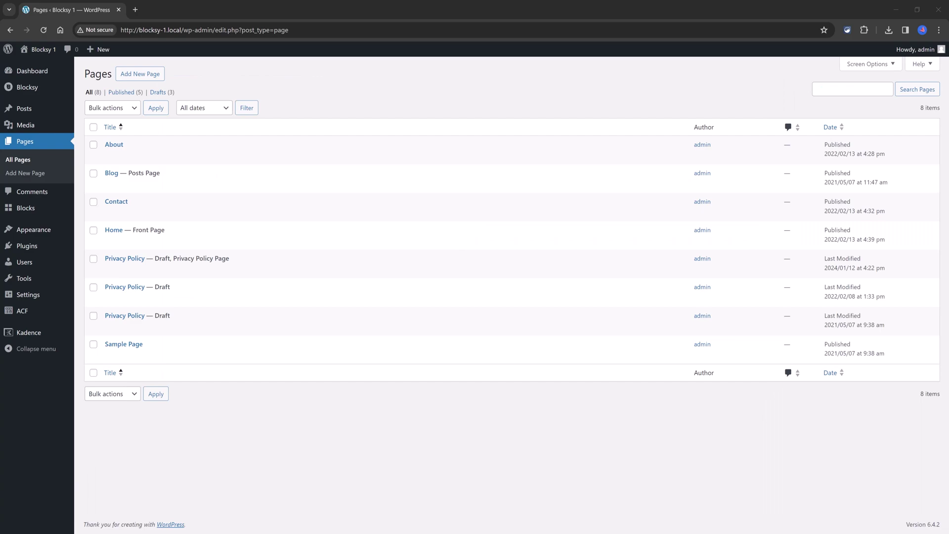
Create a new page titled 'Tutorial' and publish it
{"action": "left_click", "coordinate": [142, 75]}
{"action": "type", "text": "Tutorial"}
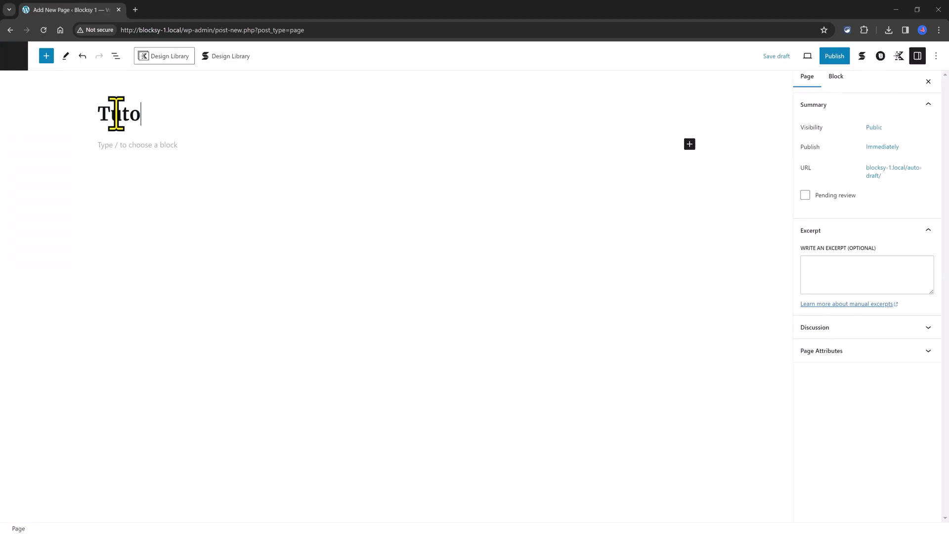
{"action": "left_click", "coordinate": [835, 56]}
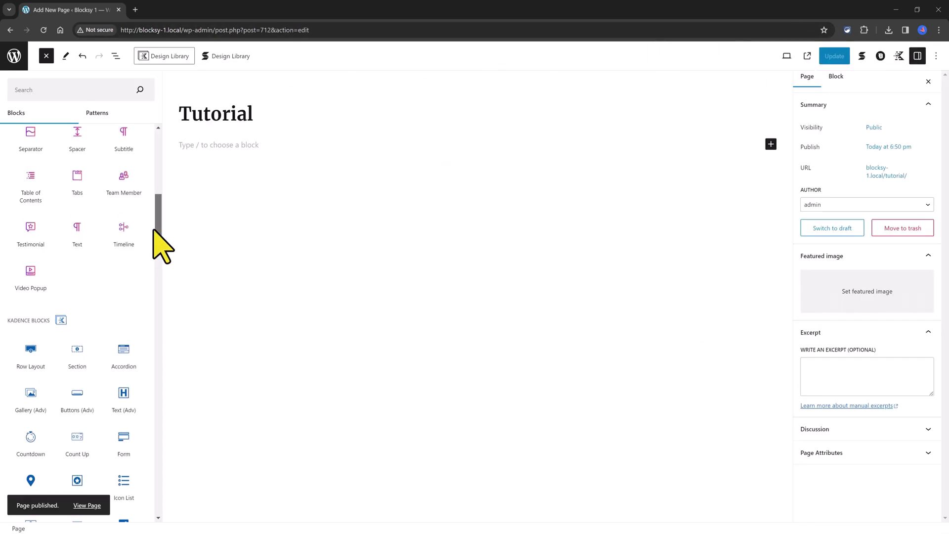
Drag an Advanced Posts block from the inserter's BLOCKSY section onto the page
{"action": "left_click_drag", "start_coordinate": [150, 229], "coordinate": [150, 297]}
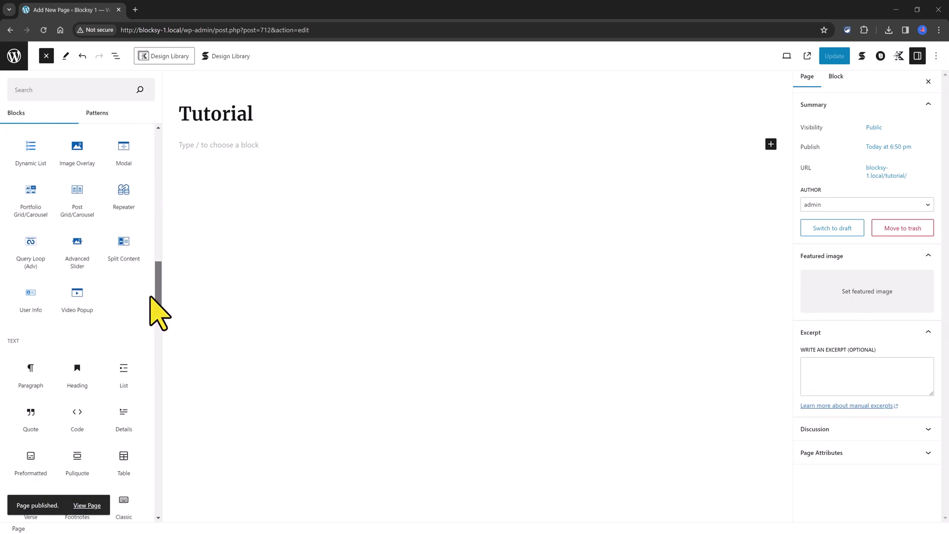
{"action": "scroll", "coordinate": [123, 301], "scroll_direction": "down", "scroll_amount": 10}
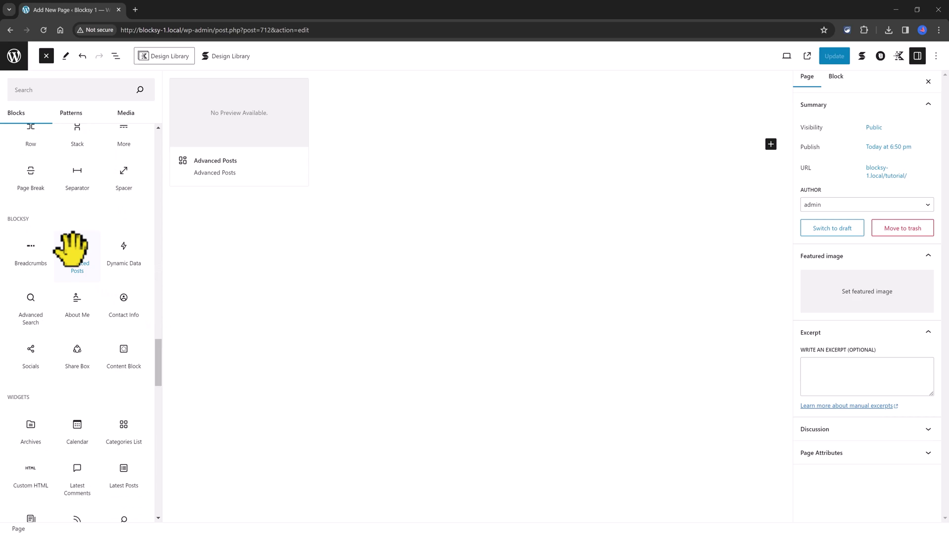
{"action": "left_click_drag", "start_coordinate": [72, 248], "coordinate": [346, 237]}
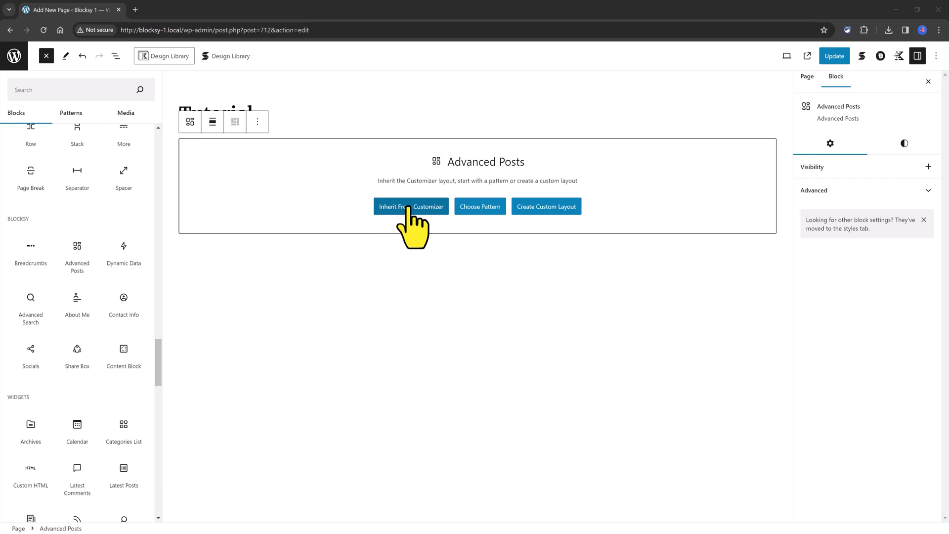
Apply the first ready-made post layout pattern to the Advanced Posts block
{"action": "left_click", "coordinate": [483, 207]}
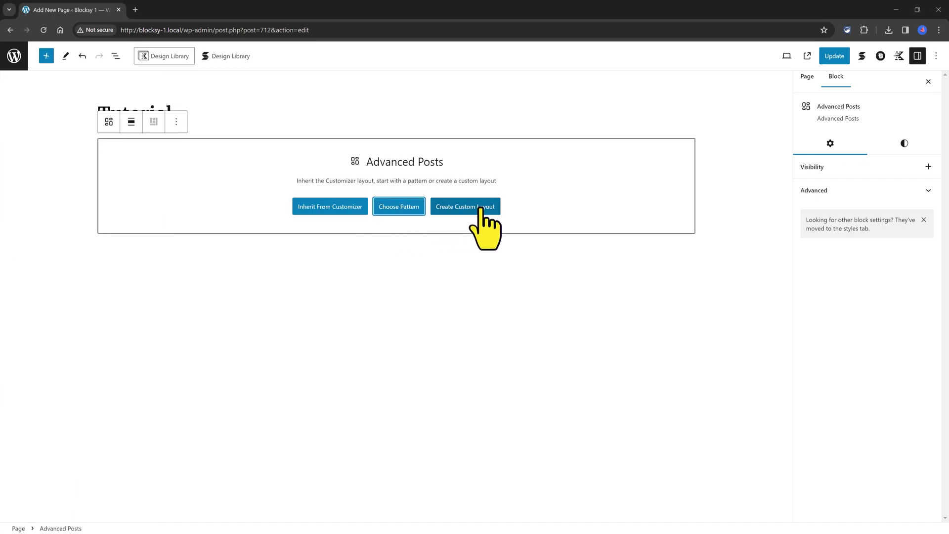
{"action": "left_click", "coordinate": [378, 207]}
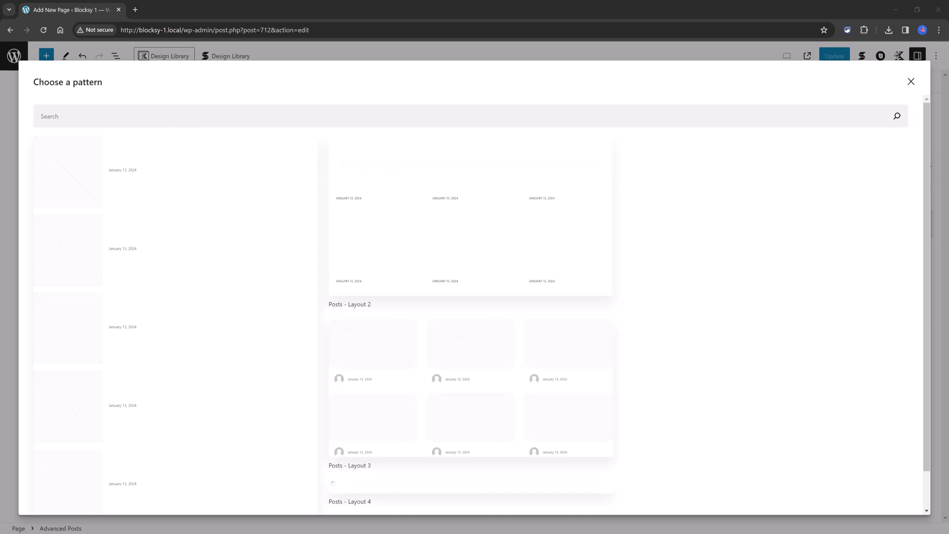
{"action": "left_click", "coordinate": [608, 216]}
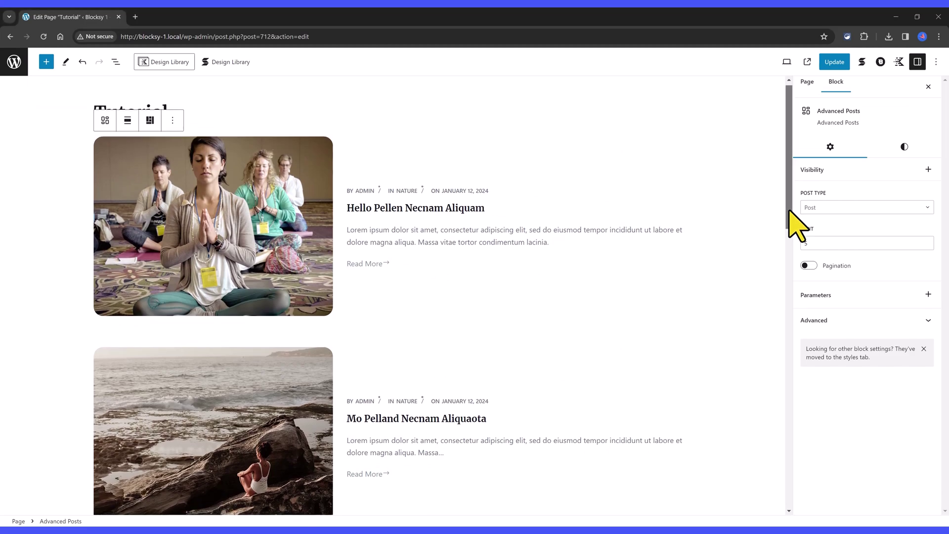
{"action": "left_click_drag", "start_coordinate": [790, 211], "coordinate": [801, 356]}
{"action": "scroll", "coordinate": [95, 144], "scroll_direction": "up", "scroll_amount": 10}
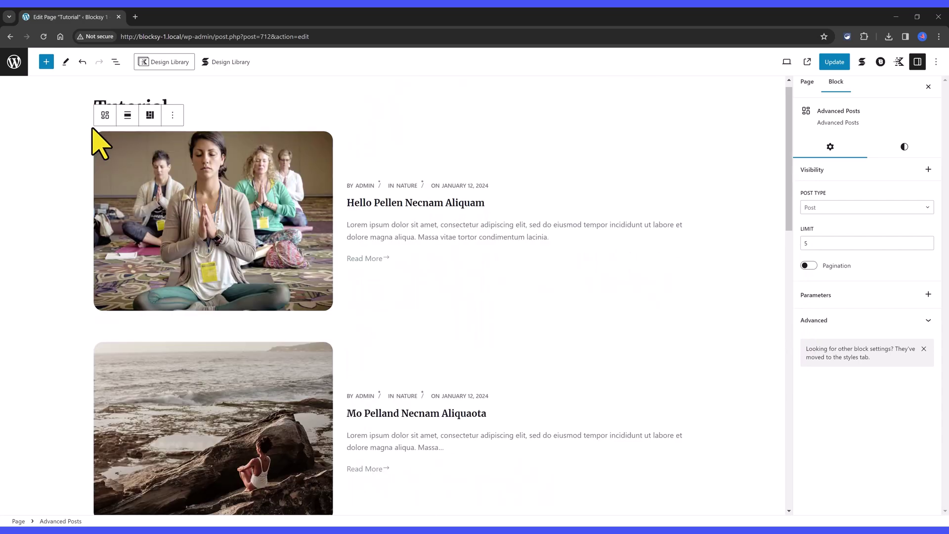
Reset the block and apply the three-column Posts - Layout 2 pattern instead
{"action": "left_click", "coordinate": [150, 114]}
{"action": "left_click", "coordinate": [418, 209]}
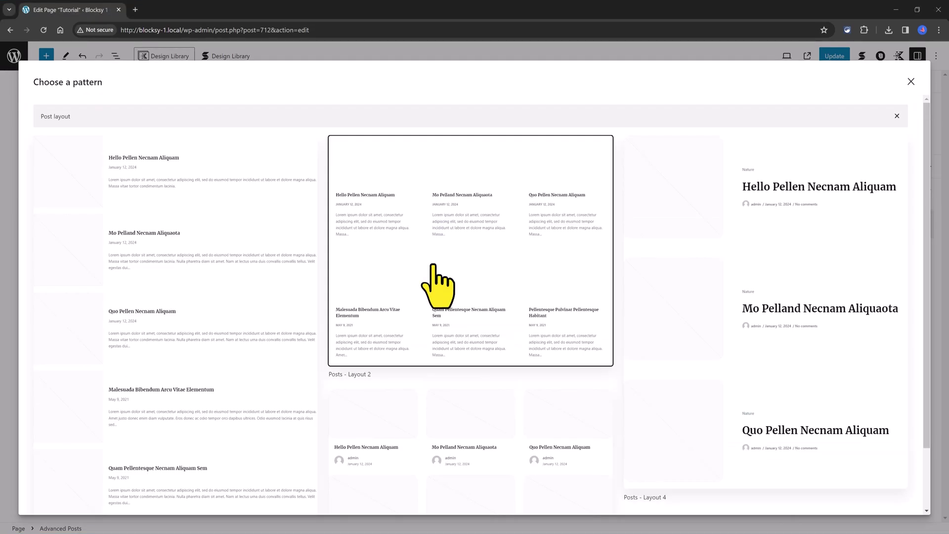
{"action": "left_click", "coordinate": [433, 267]}
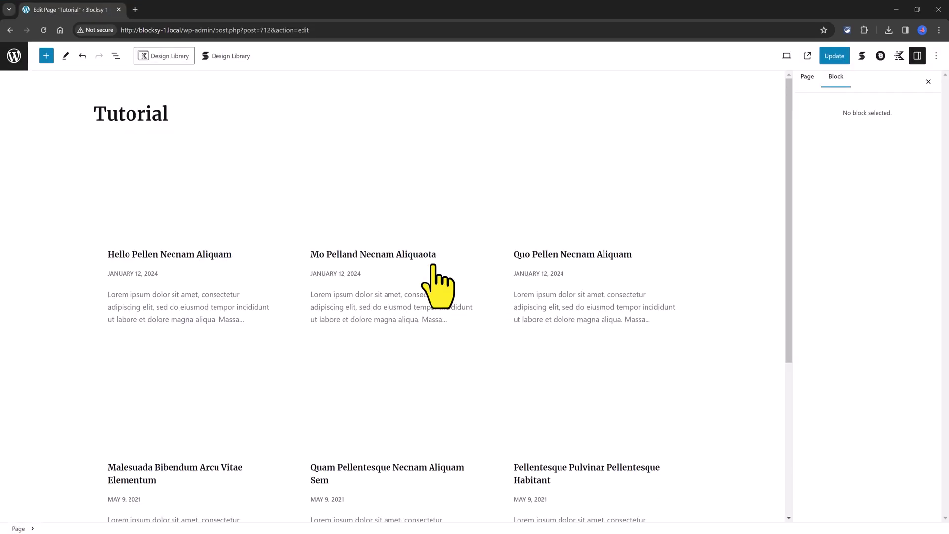
Delete the existing Advanced Posts block from the Tutorial page
{"action": "scroll", "coordinate": [139, 299], "scroll_direction": "down", "scroll_amount": 3}
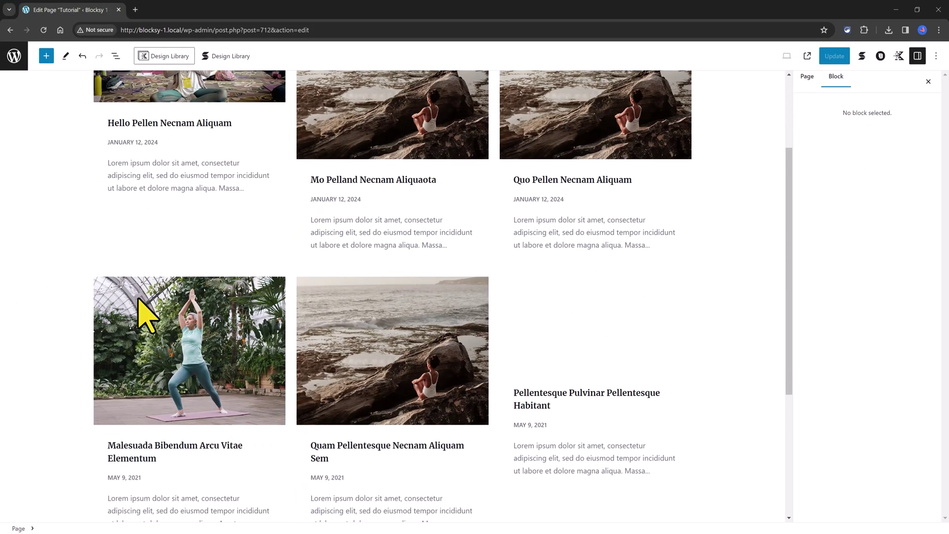
{"action": "scroll", "coordinate": [141, 307], "scroll_direction": "down", "scroll_amount": 4}
{"action": "scroll", "coordinate": [221, 127], "scroll_direction": "up", "scroll_amount": 5}
{"action": "left_click", "coordinate": [230, 113]}
{"action": "key", "text": "shift+alt+o"}
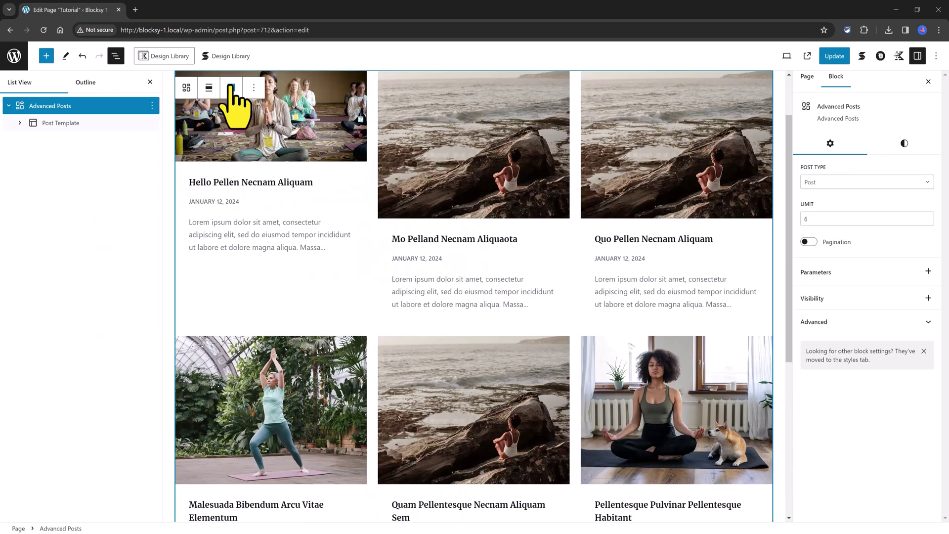
{"action": "key", "text": "Delete"}
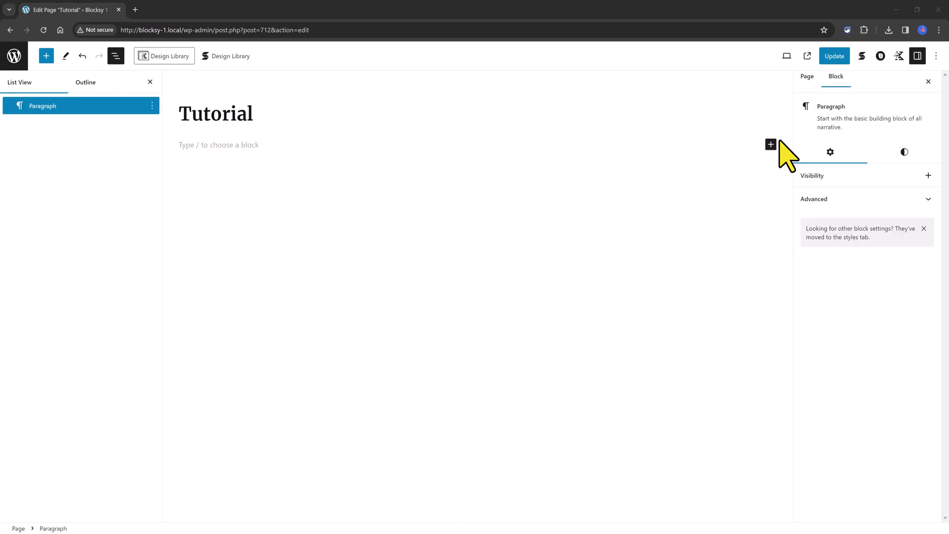
Insert a new Advanced Posts block with a custom layout and switch its post template to Grid
{"action": "left_click", "coordinate": [771, 145]}
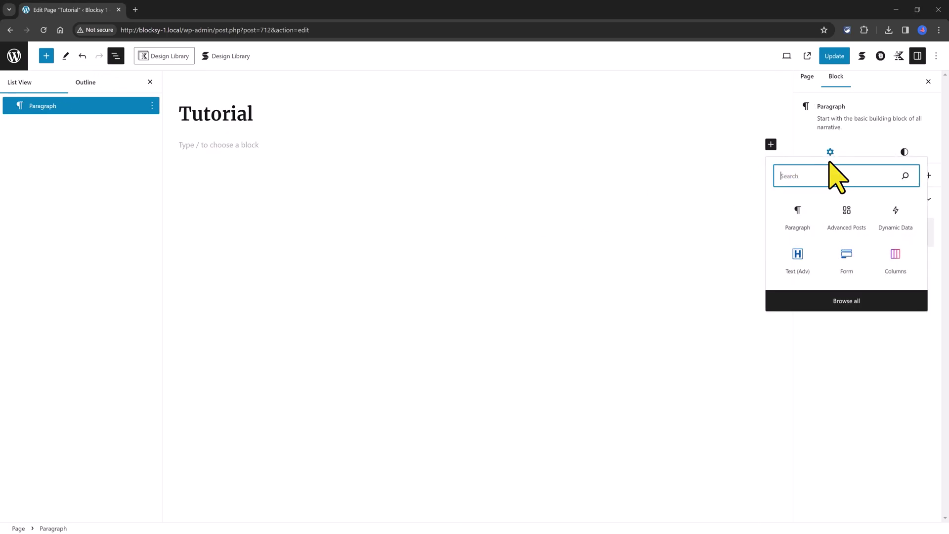
{"action": "left_click", "coordinate": [849, 218]}
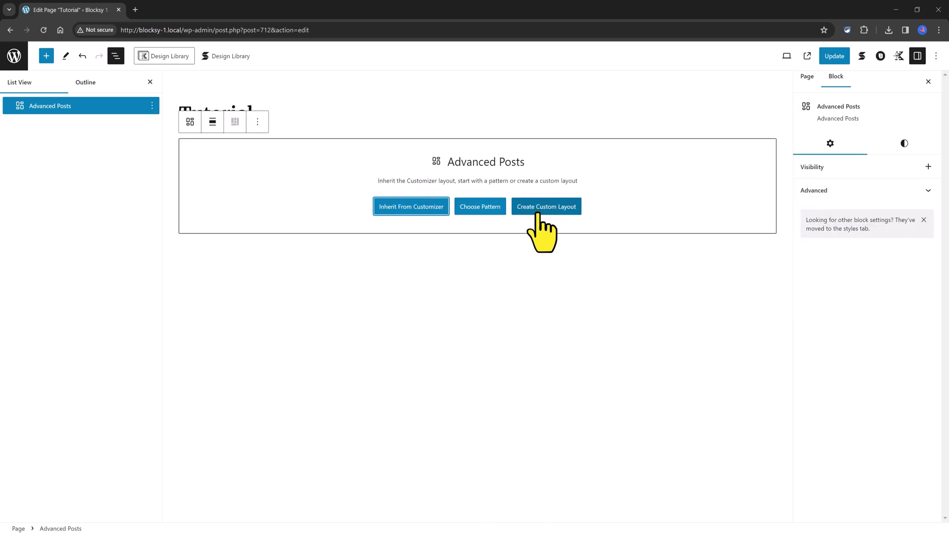
{"action": "left_click", "coordinate": [567, 207]}
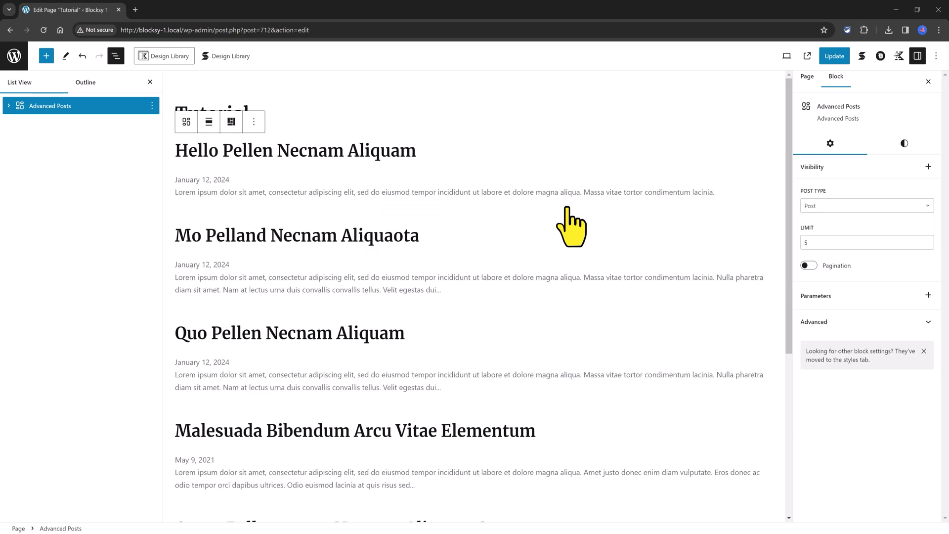
{"action": "left_click", "coordinate": [348, 193]}
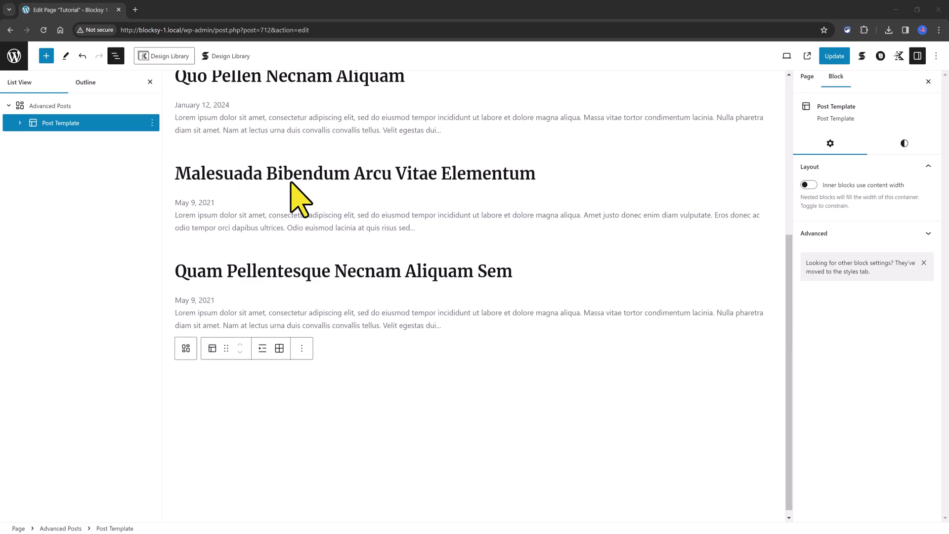
{"action": "left_click", "coordinate": [263, 348]}
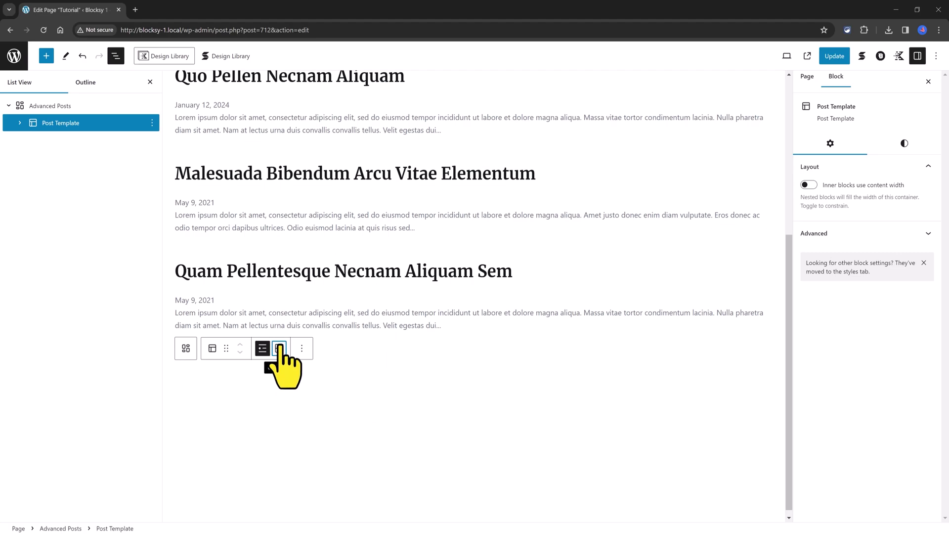
{"action": "left_click", "coordinate": [280, 348]}
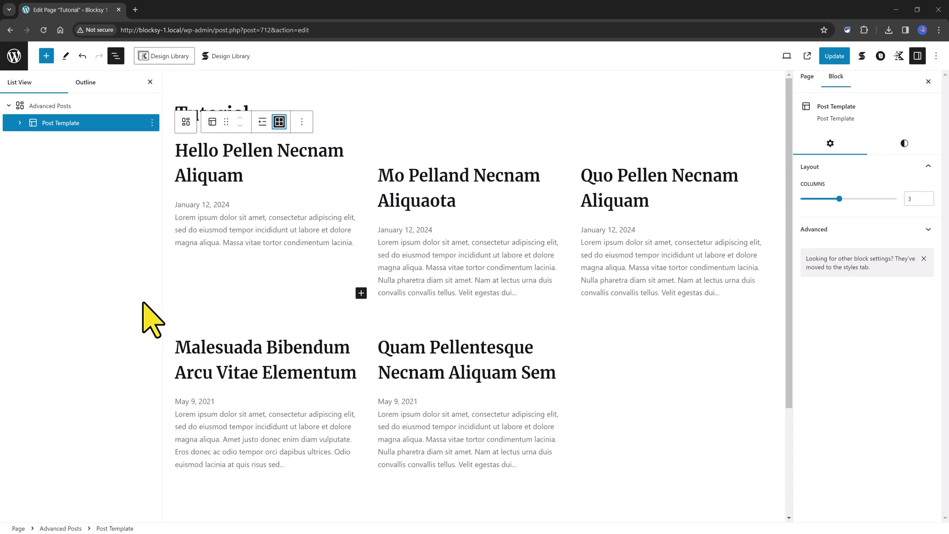
In List View, expand Post Template under Advanced Posts and select the Dynamic Excerpt block
{"action": "left_click", "coordinate": [30, 106]}
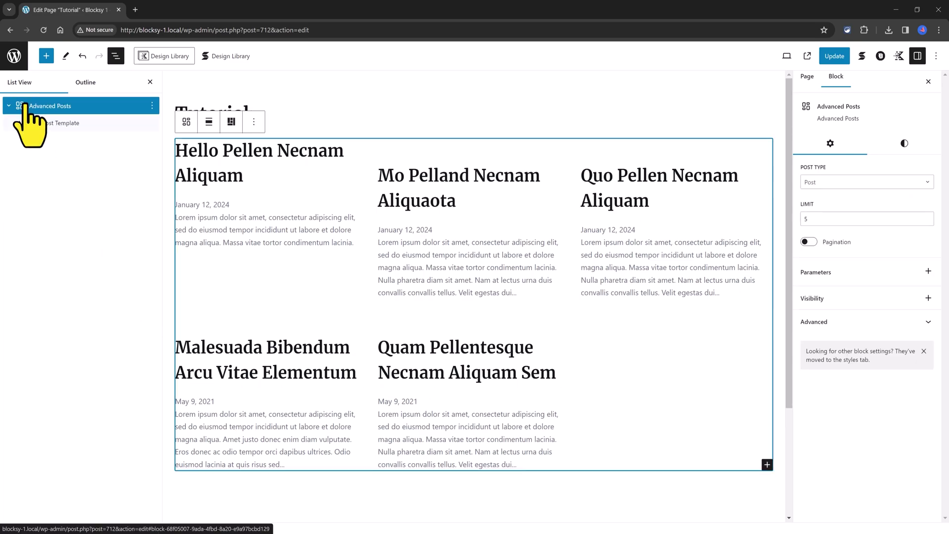
{"action": "left_click", "coordinate": [65, 123]}
{"action": "left_click", "coordinate": [20, 123]}
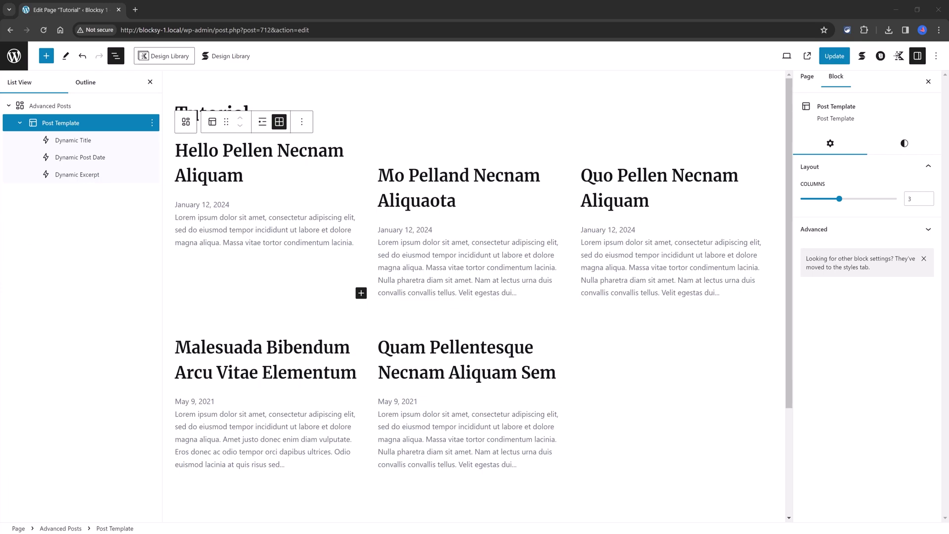
{"action": "left_click", "coordinate": [92, 176]}
Add a Dynamic Data block after the Dynamic Excerpt in the post template
{"action": "left_click", "coordinate": [152, 174]}
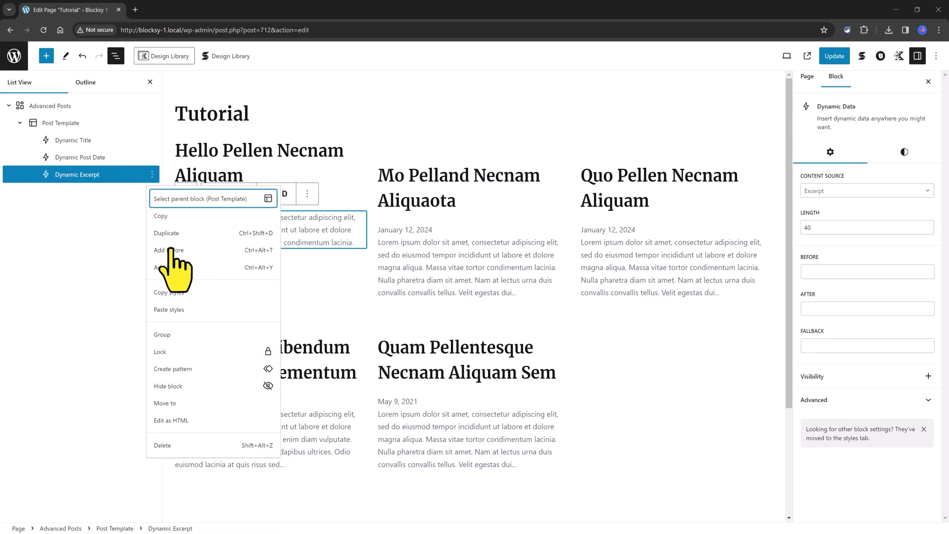
{"action": "left_click", "coordinate": [176, 267]}
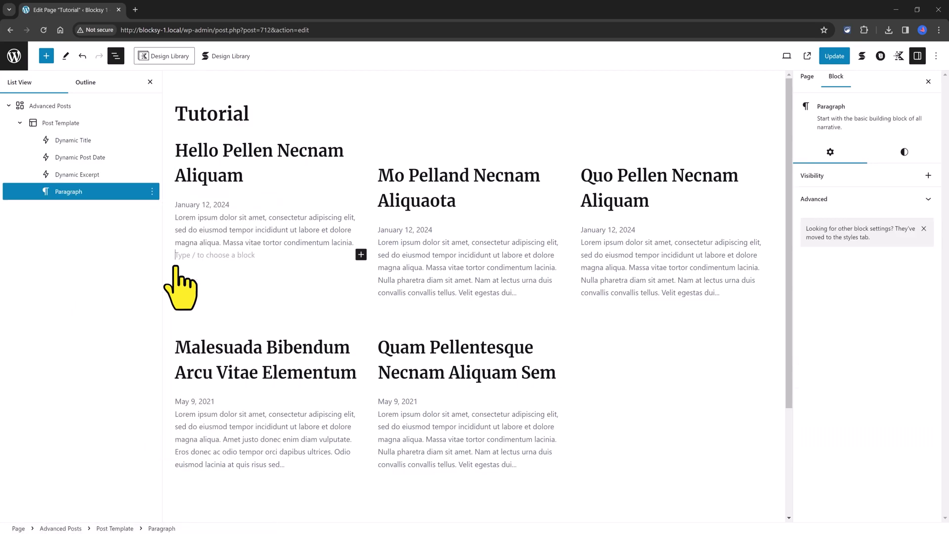
{"action": "left_click", "coordinate": [361, 255]}
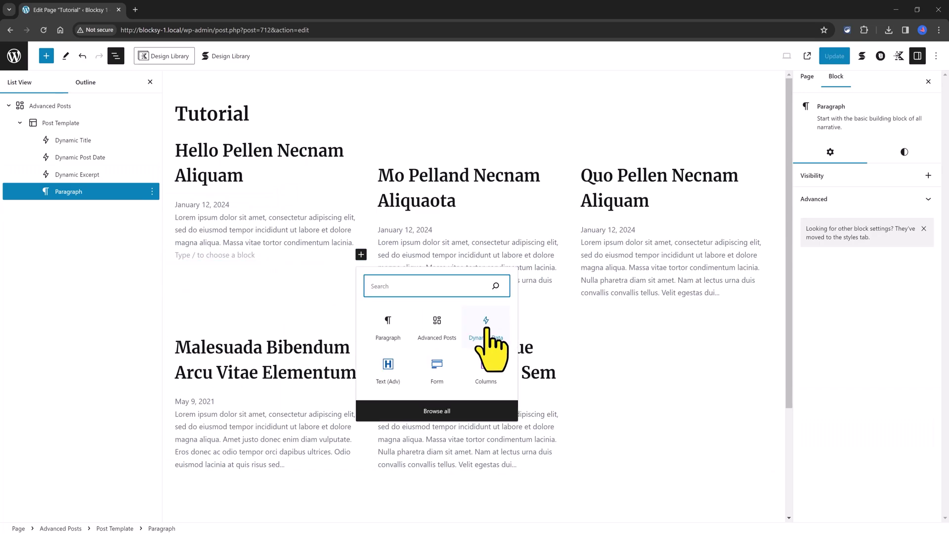
{"action": "left_click", "coordinate": [486, 329]}
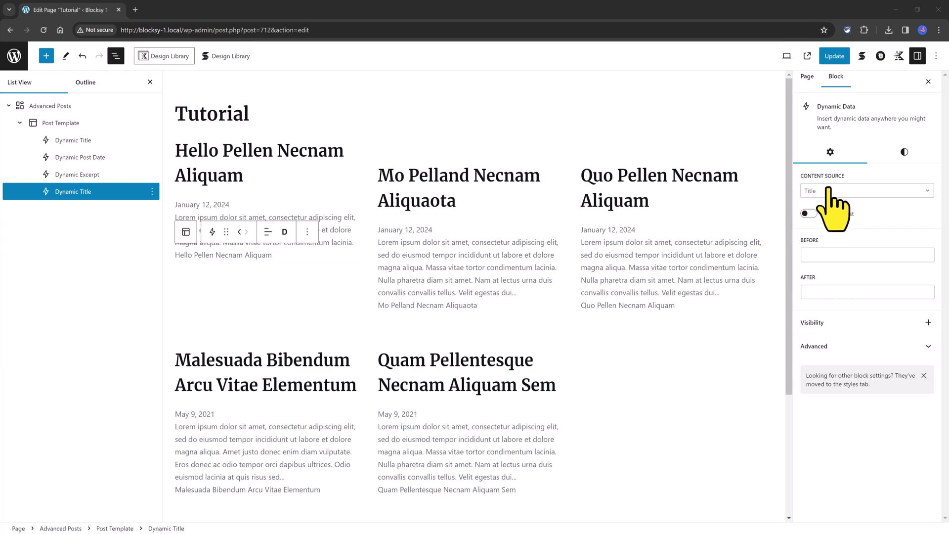
Set its Content Source to Featured Image and move it directly under Dynamic Title
{"action": "left_click", "coordinate": [860, 192]}
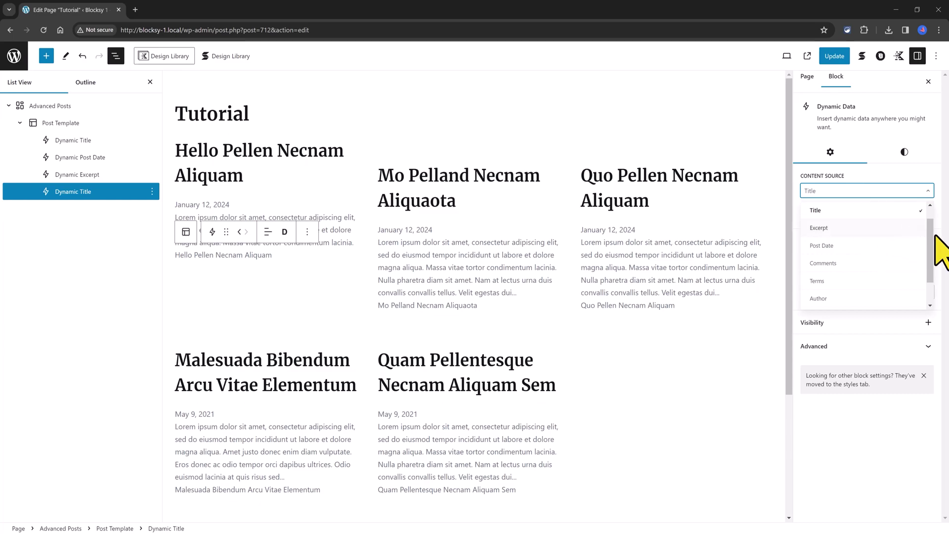
{"action": "mouse_move", "coordinate": [932, 237]}
{"action": "left_mouse_down"}
{"action": "mouse_move", "coordinate": [936, 257]}
{"action": "mouse_move", "coordinate": [936, 246]}
{"action": "left_mouse_up"}
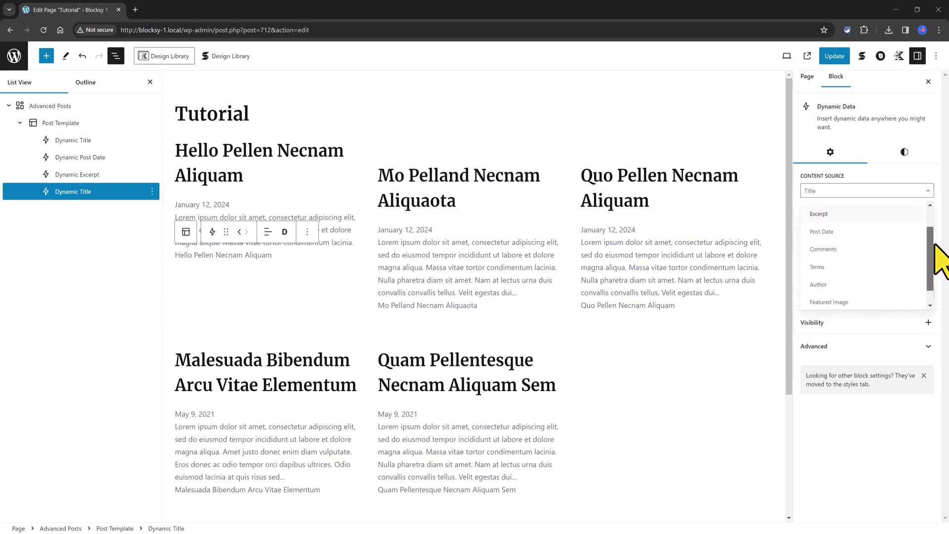
{"action": "left_click_drag", "start_coordinate": [936, 244], "coordinate": [934, 239]}
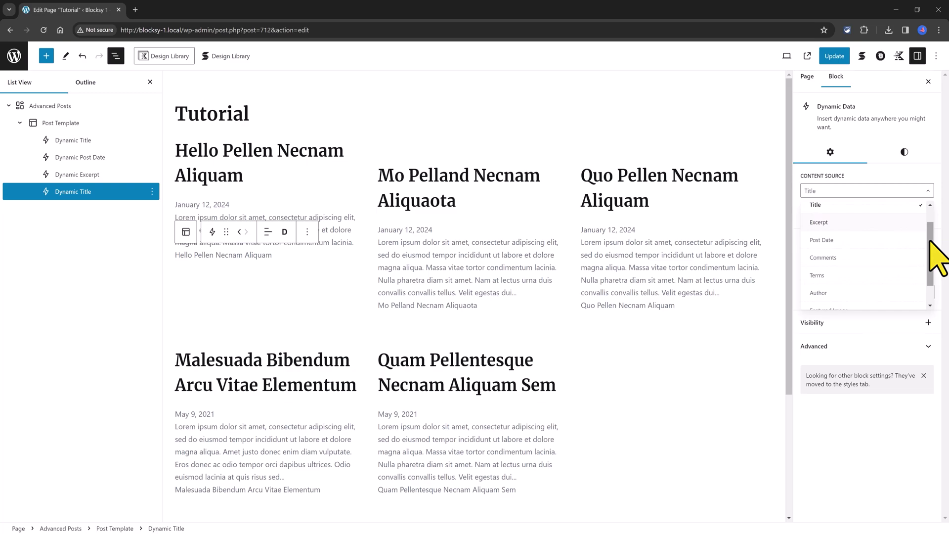
{"action": "left_click_drag", "start_coordinate": [931, 239], "coordinate": [931, 255]}
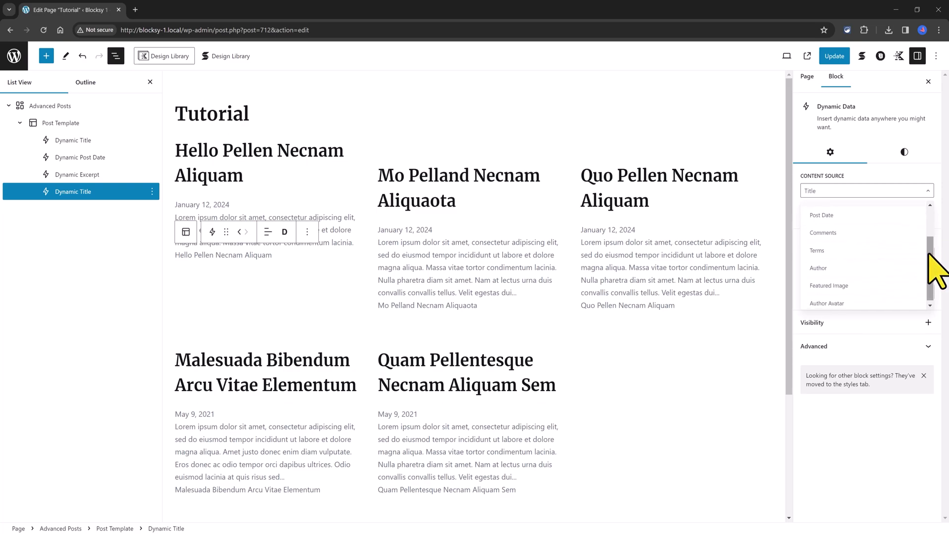
{"action": "left_click", "coordinate": [829, 286]}
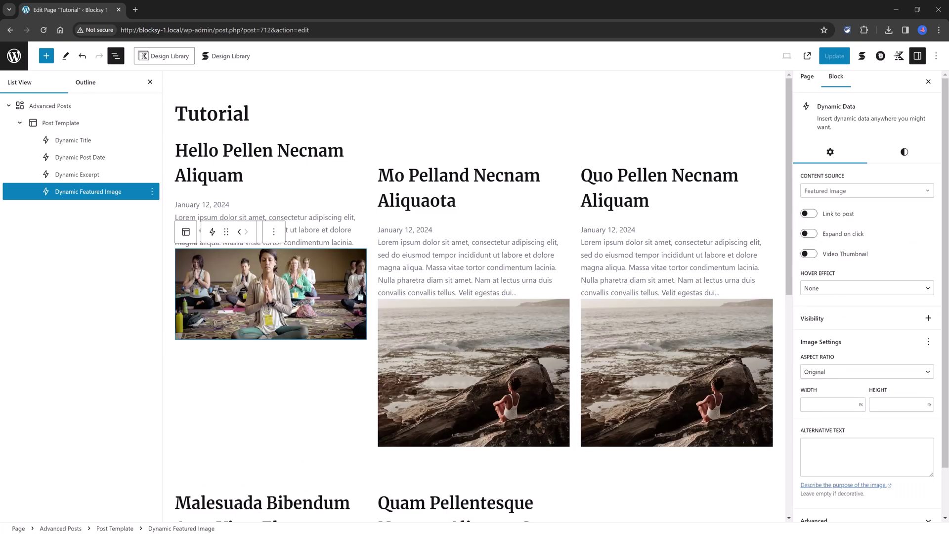
{"action": "scroll", "coordinate": [319, 297], "scroll_direction": "down", "scroll_amount": 6}
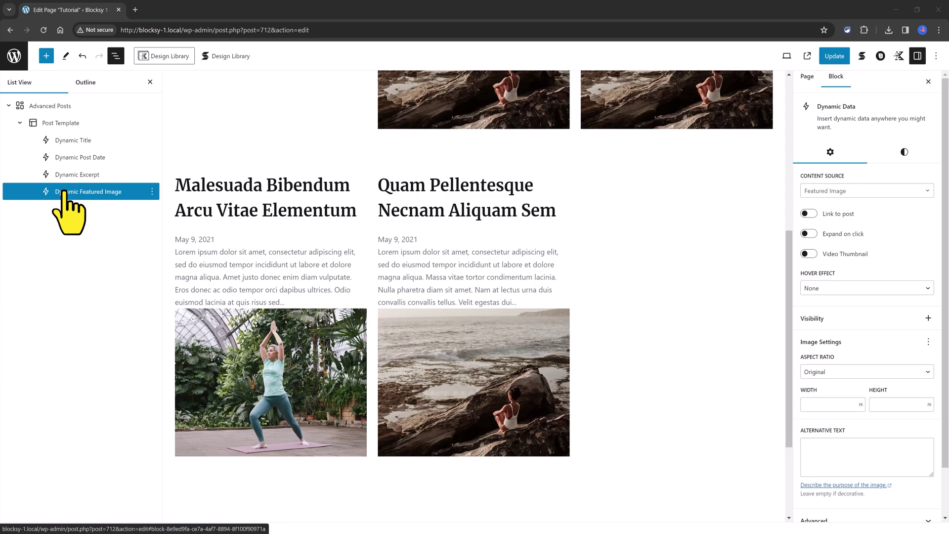
{"action": "left_click_drag", "start_coordinate": [65, 193], "coordinate": [63, 150]}
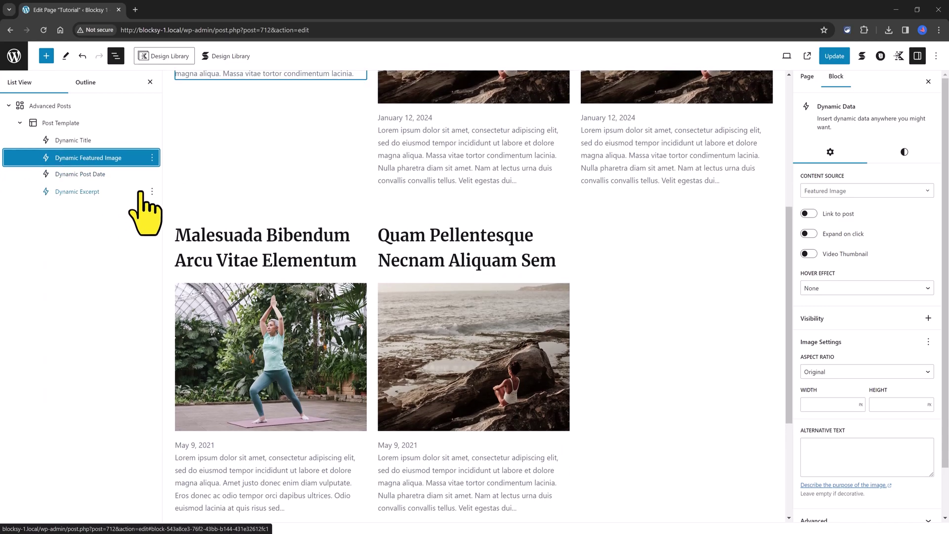
Make the excerpt block show Category terms with a '/' separator, linked to term pages
{"action": "left_click", "coordinate": [79, 192]}
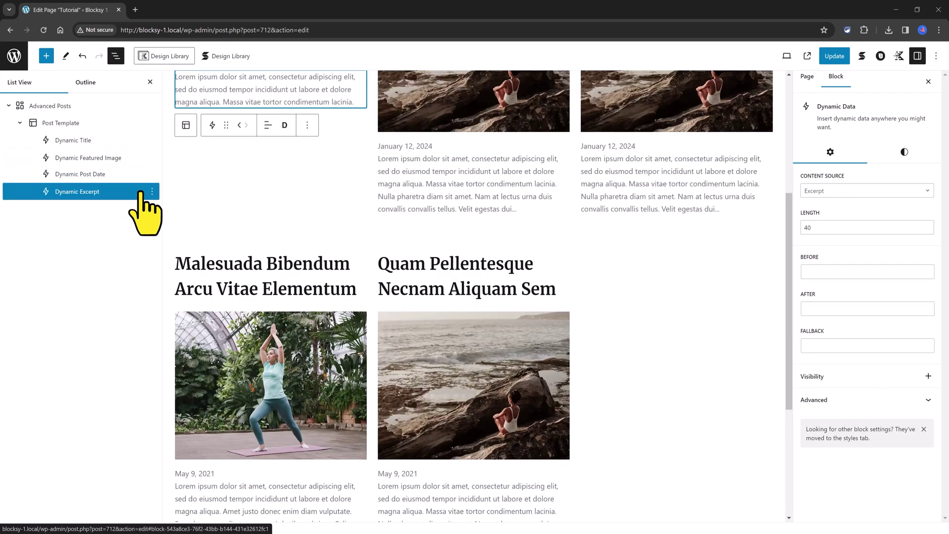
{"action": "left_click", "coordinate": [859, 193]}
{"action": "left_click", "coordinate": [843, 244]}
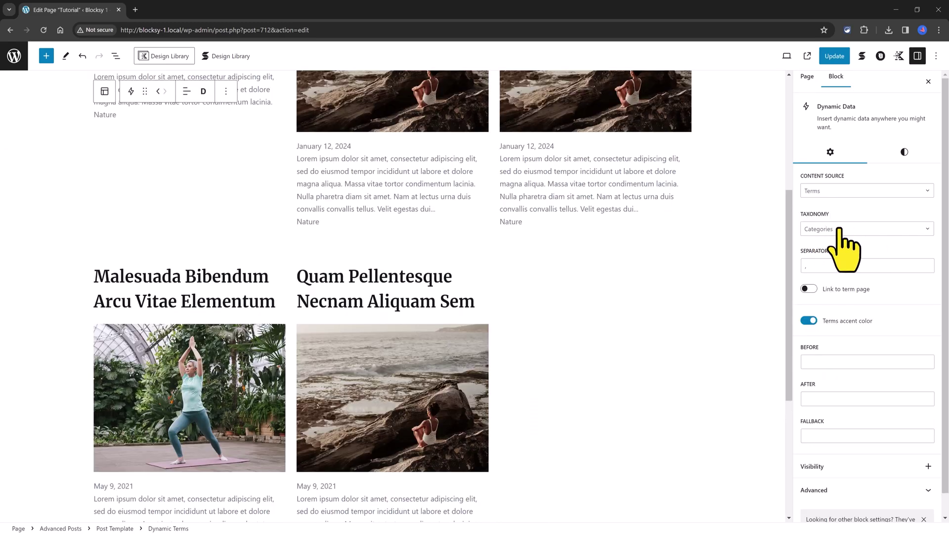
{"action": "left_click", "coordinate": [848, 230]}
{"action": "left_click", "coordinate": [841, 266]}
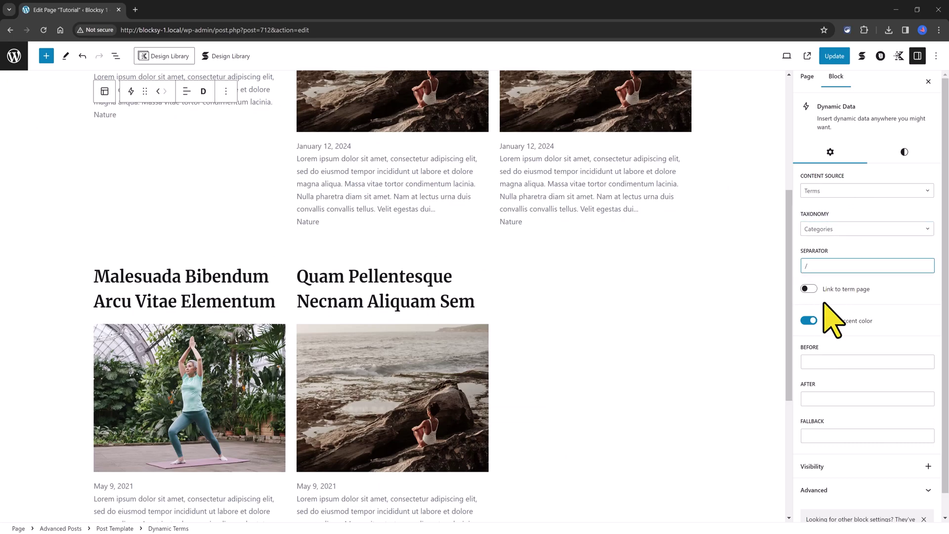
{"action": "key", "text": "BackSpace"}
{"action": "type", "text": "/"}
{"action": "left_click", "coordinate": [808, 289]}
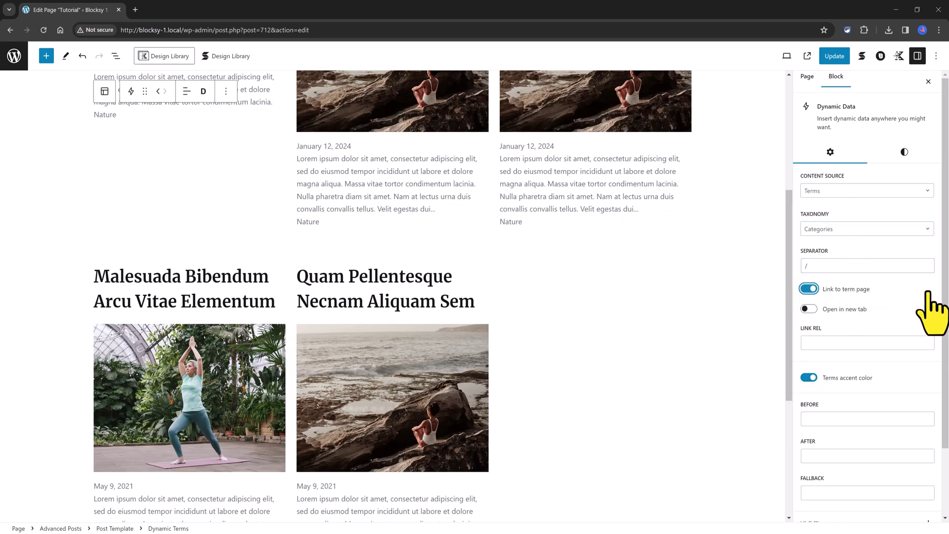
{"action": "scroll", "coordinate": [198, 346], "scroll_direction": "up", "scroll_amount": 5}
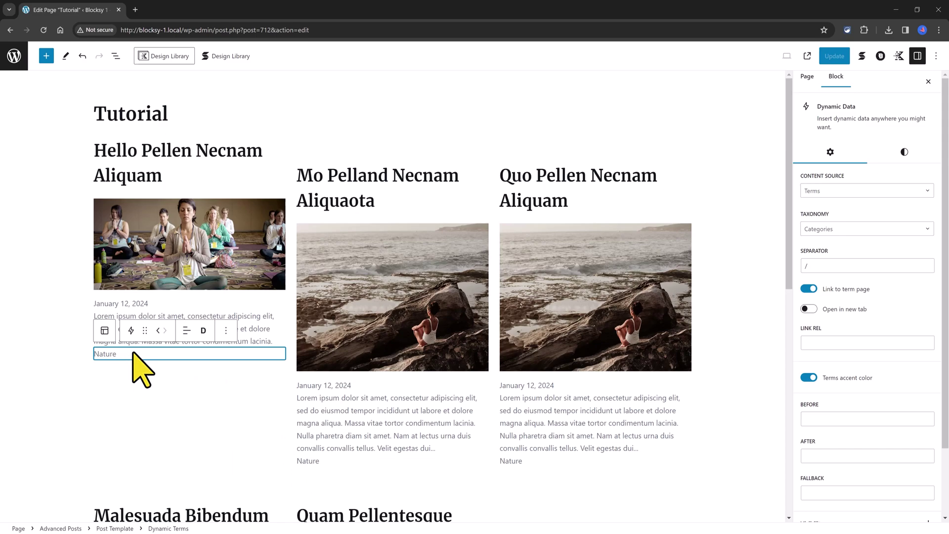
Set the terms block's HTML tag to Heading 6 so categories like Nature appear as H6
{"action": "left_click", "coordinate": [203, 330]}
{"action": "left_click", "coordinate": [217, 446]}
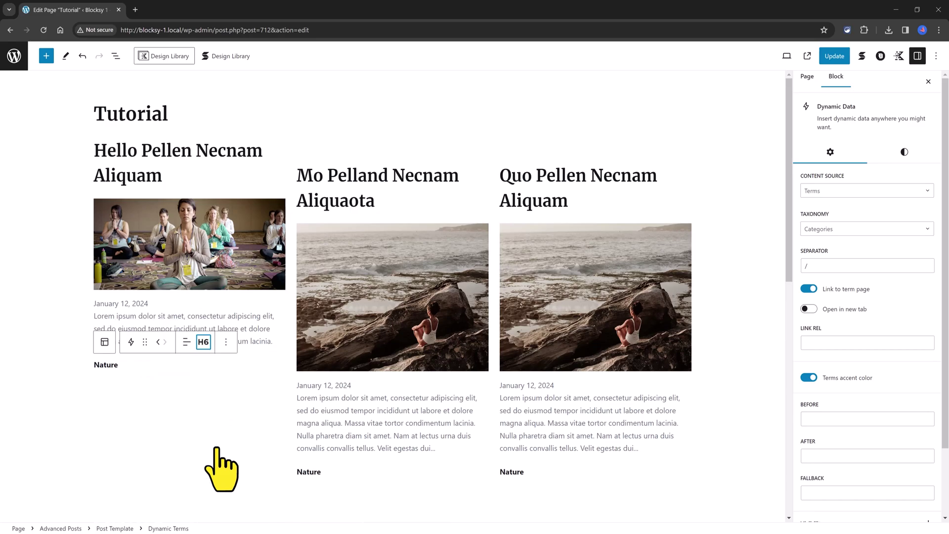
{"action": "scroll", "coordinate": [396, 445], "scroll_direction": "down", "scroll_amount": 3}
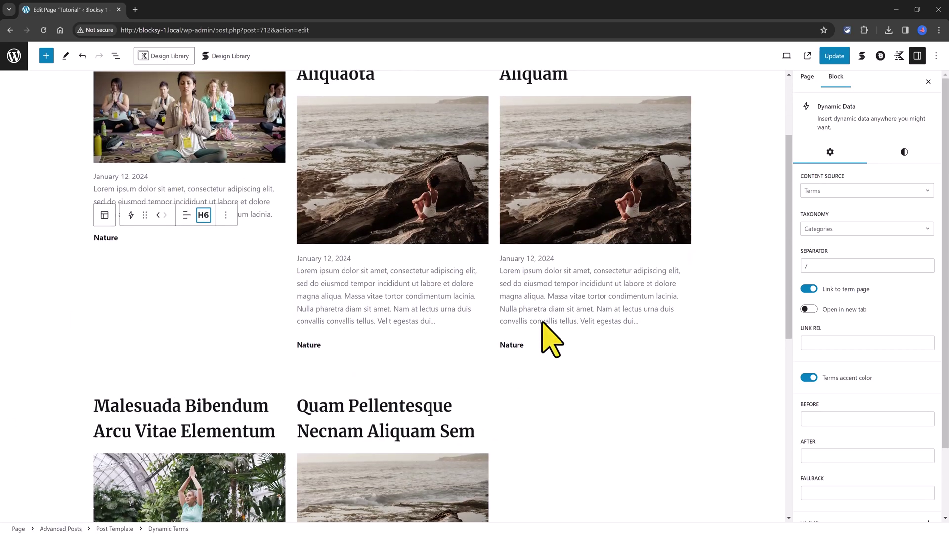
{"action": "scroll", "coordinate": [346, 357], "scroll_direction": "down", "scroll_amount": 3}
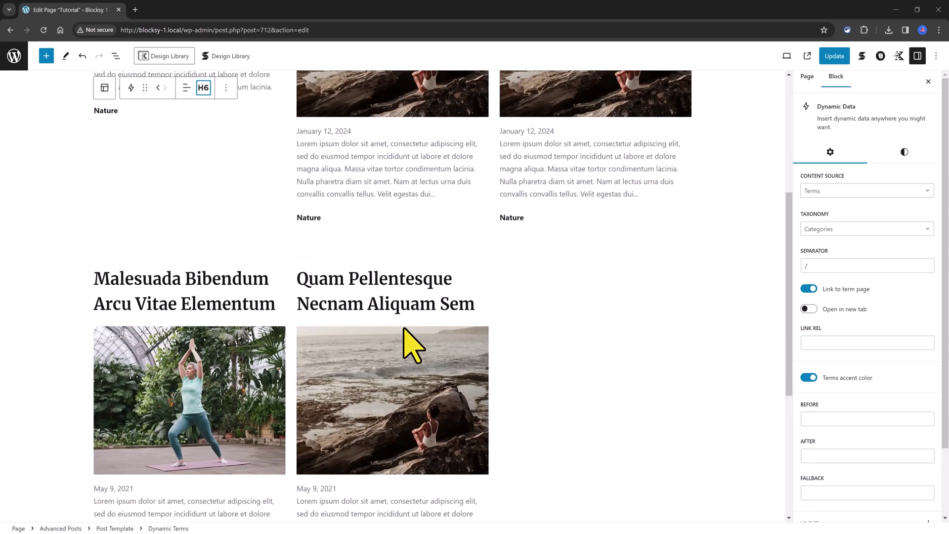
{"action": "scroll", "coordinate": [409, 339], "scroll_direction": "down", "scroll_amount": 4}
{"action": "scroll", "coordinate": [251, 371], "scroll_direction": "up", "scroll_amount": 10}
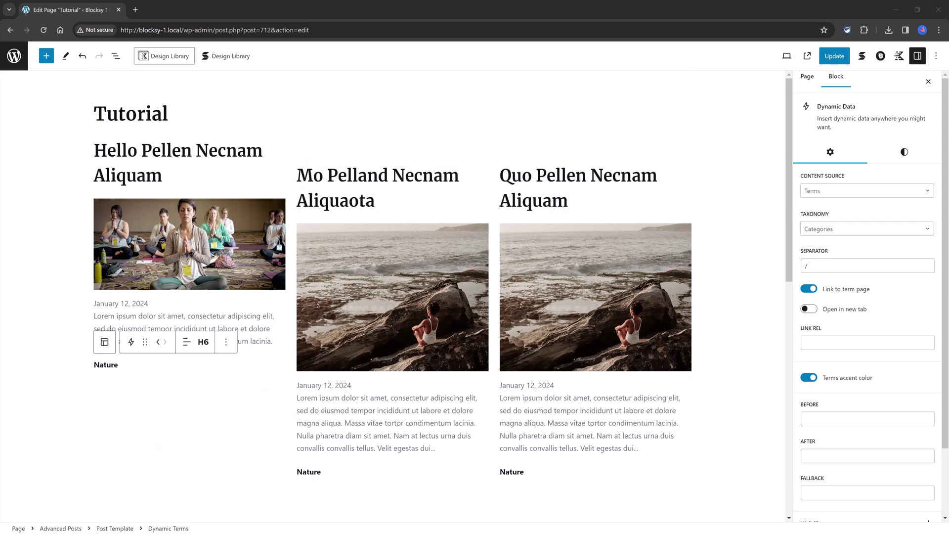
{"action": "scroll", "coordinate": [469, 307], "scroll_direction": "down", "scroll_amount": 2}
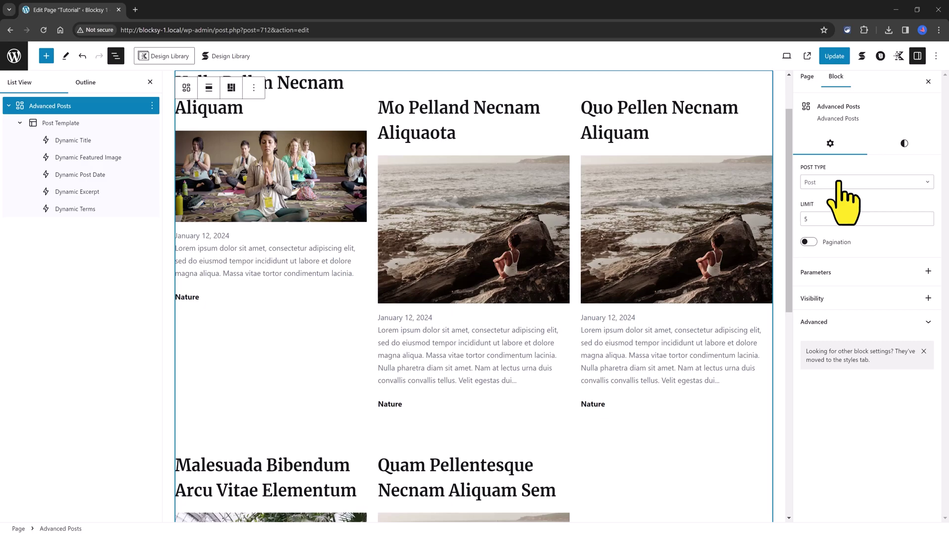
Keep Post Type as Post, raise the Limit from 5 to 9, and enable Pagination
{"action": "left_click", "coordinate": [835, 182]}
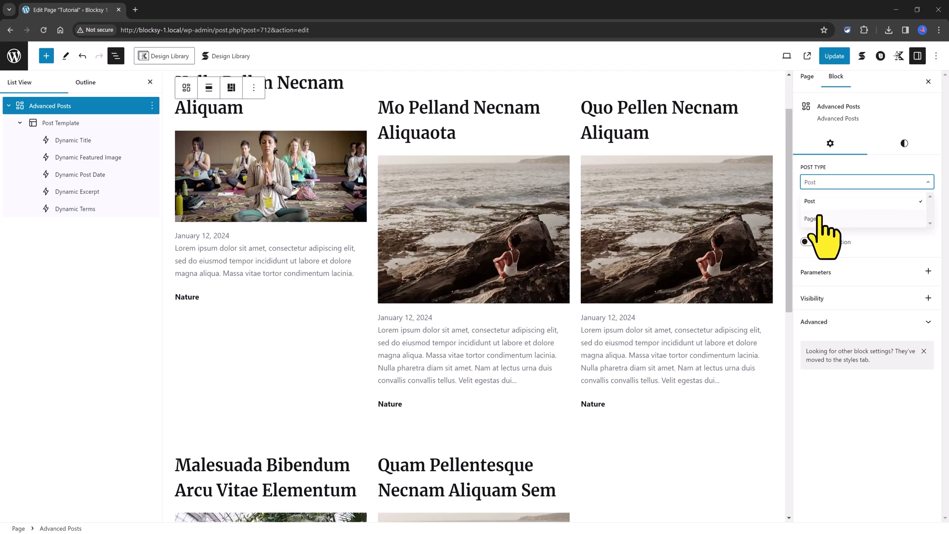
{"action": "left_click", "coordinate": [825, 201]}
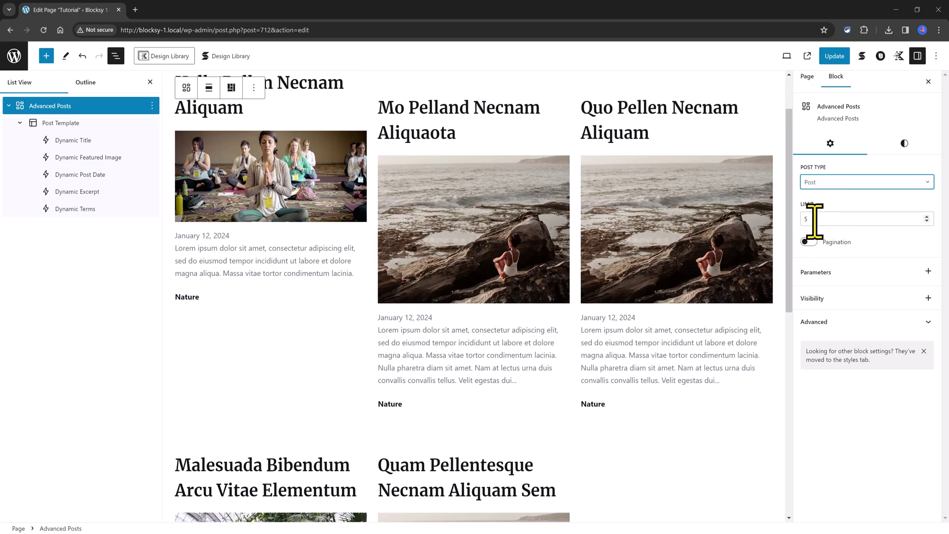
{"action": "double_click", "coordinate": [815, 219]}
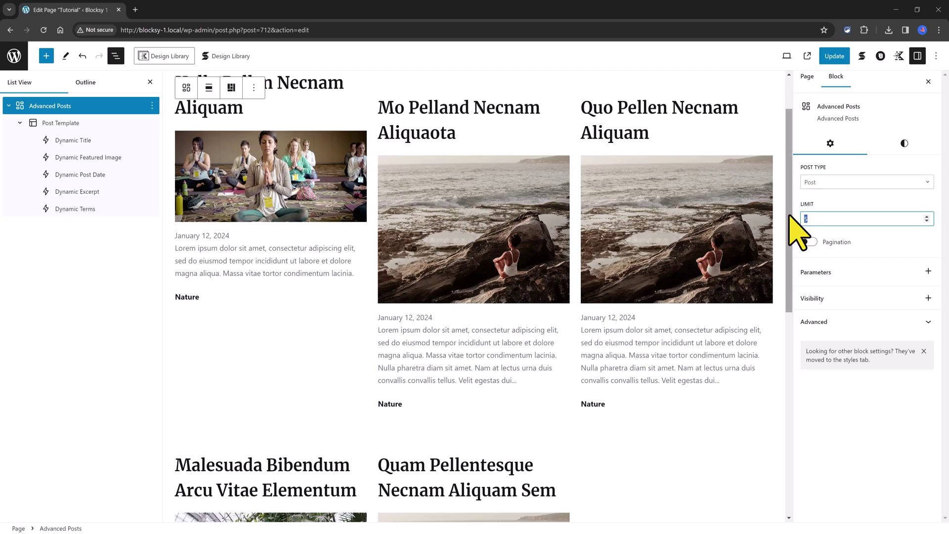
{"action": "type", "text": "9"}
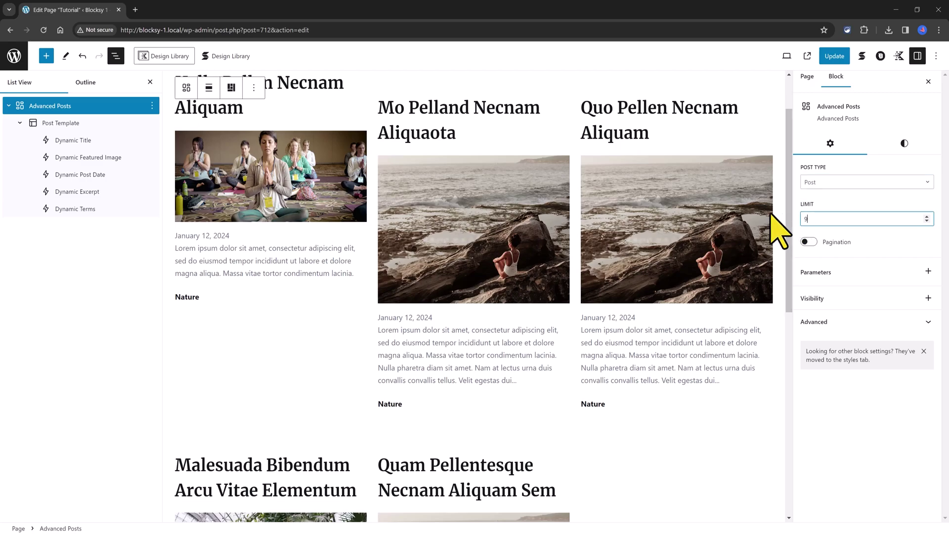
{"action": "scroll", "coordinate": [752, 213], "scroll_direction": "down", "scroll_amount": 3}
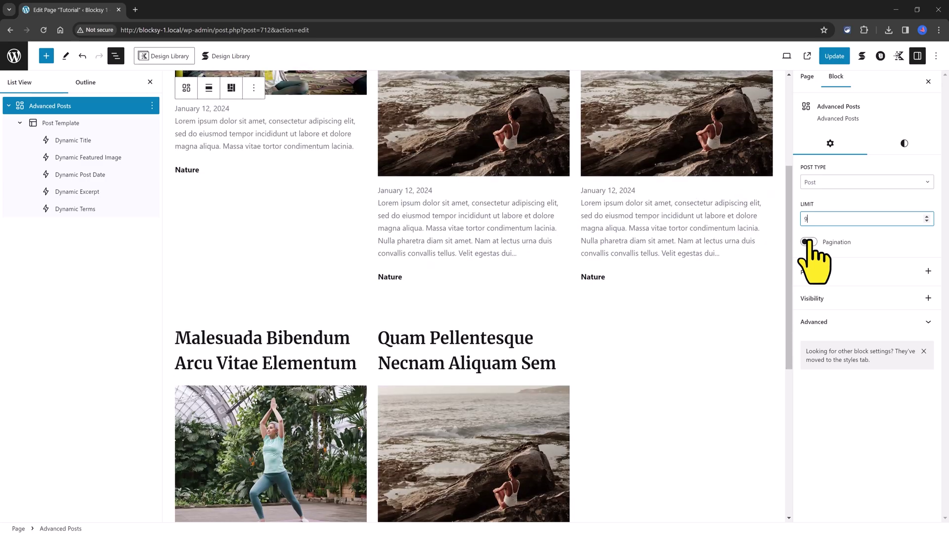
{"action": "left_click", "coordinate": [809, 242]}
{"action": "scroll", "coordinate": [297, 168], "scroll_direction": "up", "scroll_amount": 4}
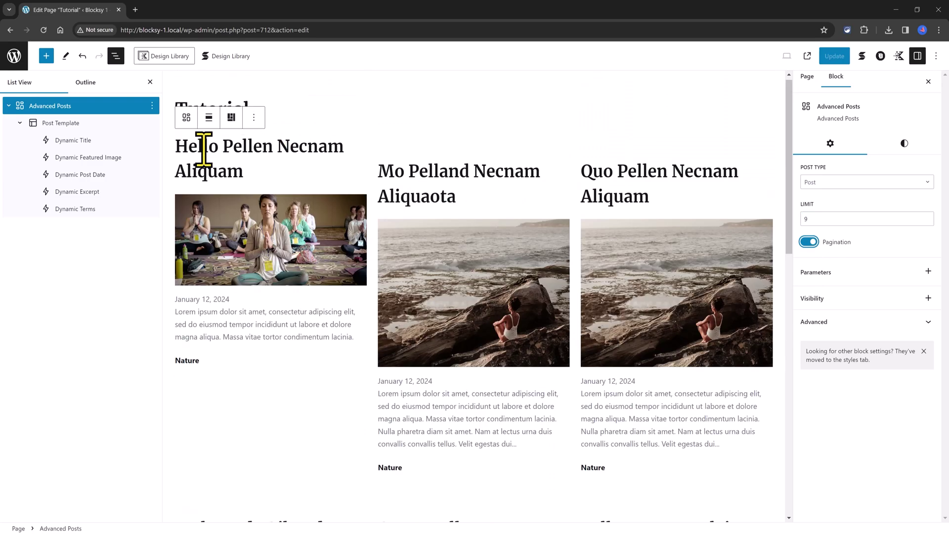
Make the post titles Heading 5 and move title and category below the featured image
{"action": "left_click", "coordinate": [183, 149]}
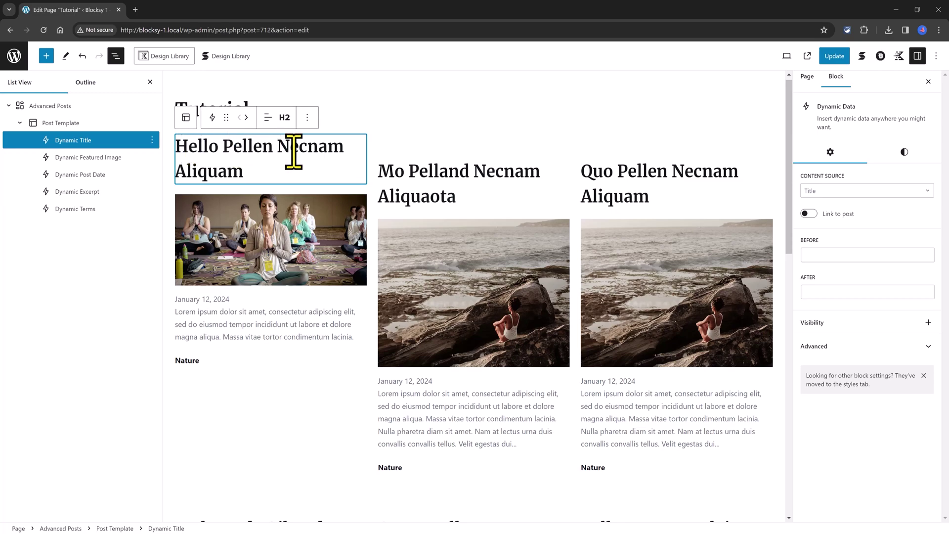
{"action": "left_click", "coordinate": [285, 118]}
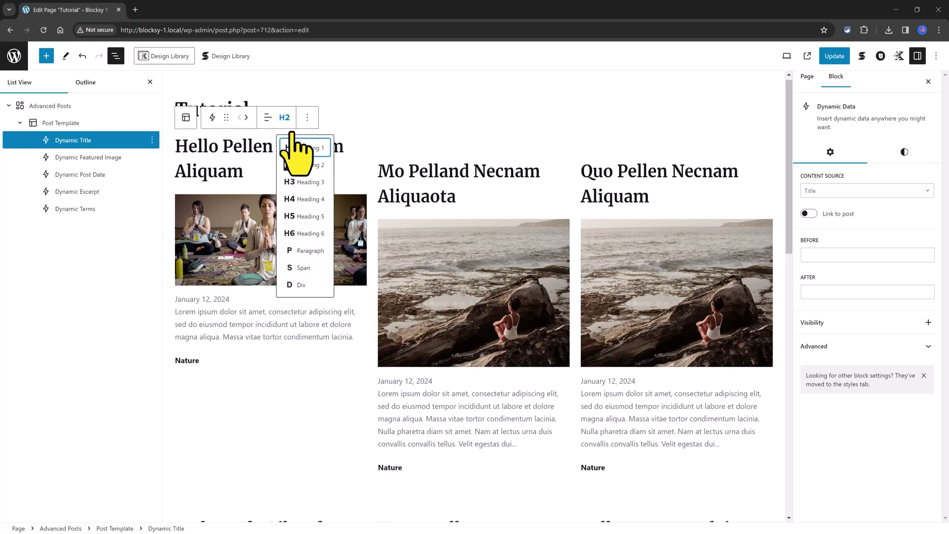
{"action": "left_click", "coordinate": [304, 217]}
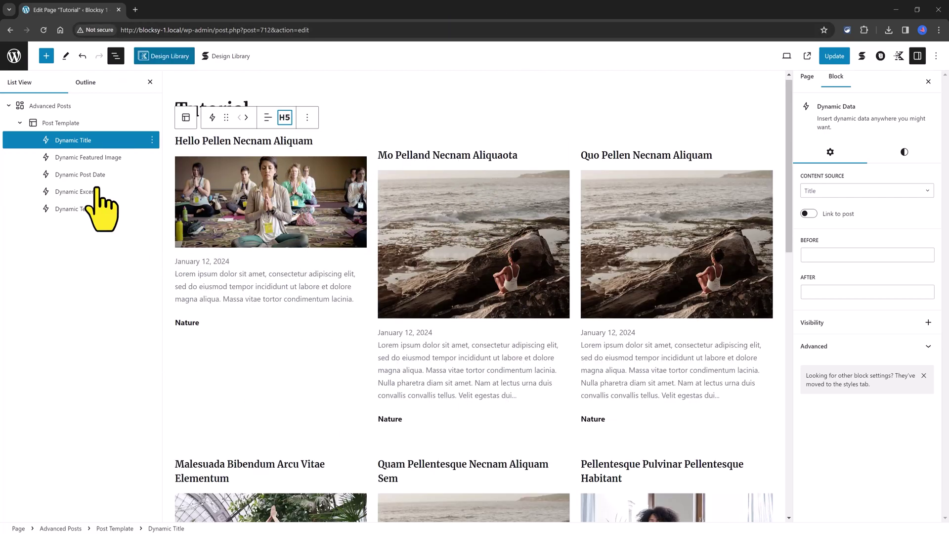
{"action": "left_click_drag", "start_coordinate": [789, 277], "coordinate": [774, 223]}
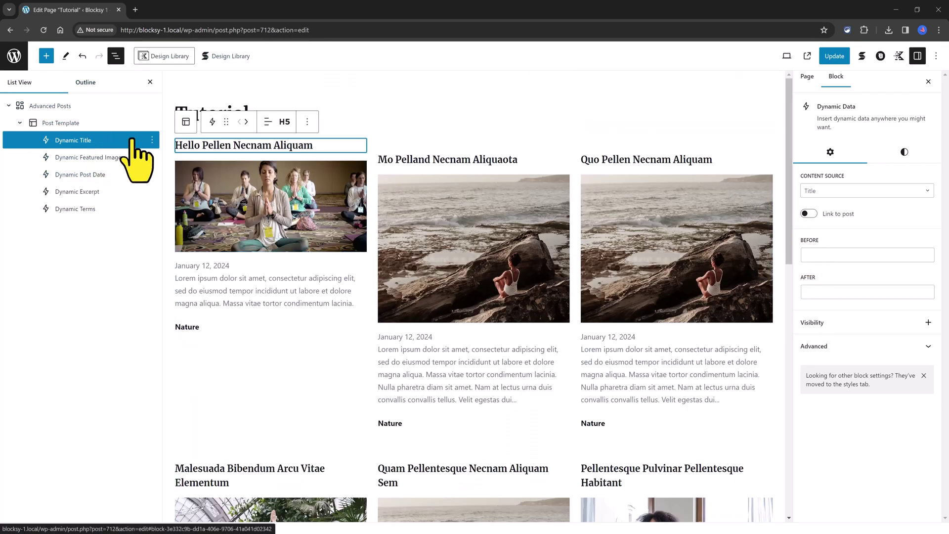
{"action": "left_click_drag", "start_coordinate": [111, 142], "coordinate": [117, 173]}
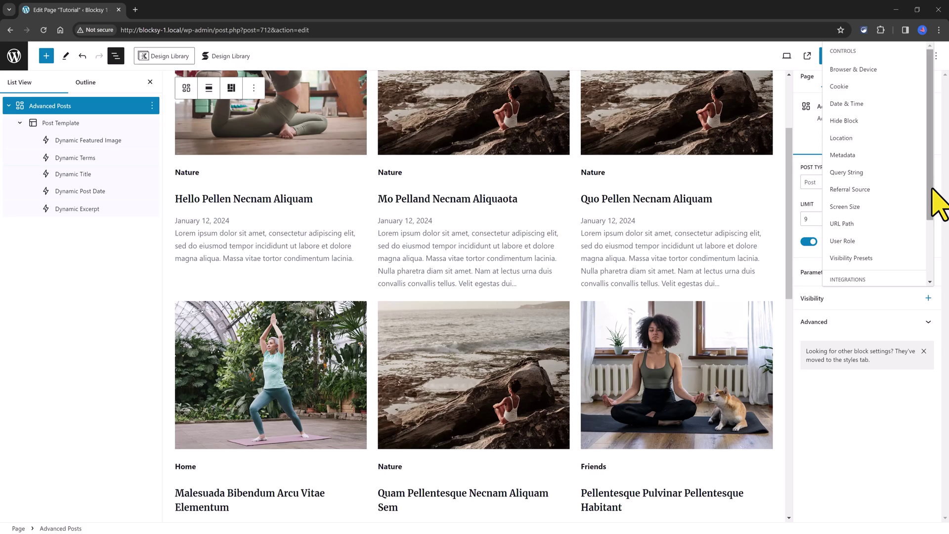
Add a Browser visibility rule, 'Is any of the selected' Firefox, with 'Hide when rules apply' on
{"action": "left_click", "coordinate": [870, 69]}
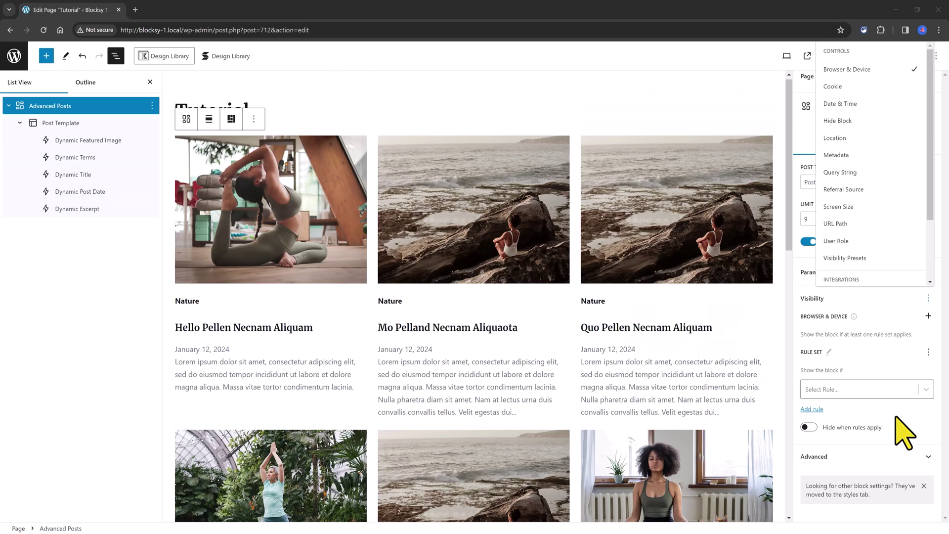
{"action": "left_click", "coordinate": [870, 391]}
{"action": "left_click", "coordinate": [814, 427]}
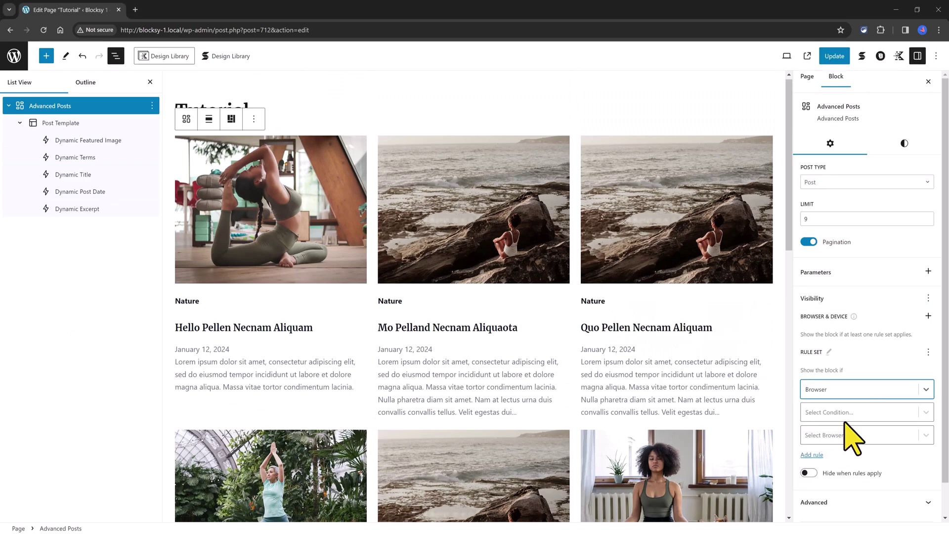
{"action": "left_click", "coordinate": [928, 414]}
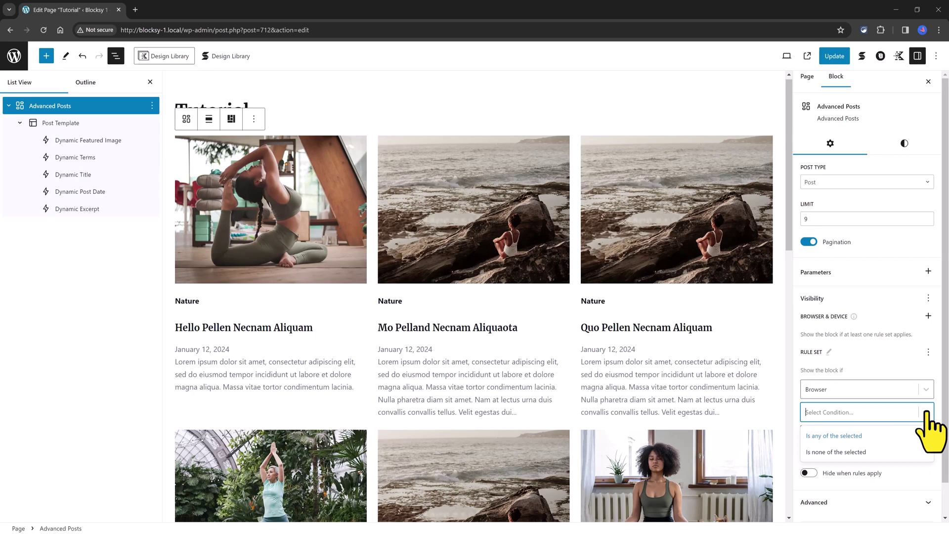
{"action": "left_click", "coordinate": [832, 436]}
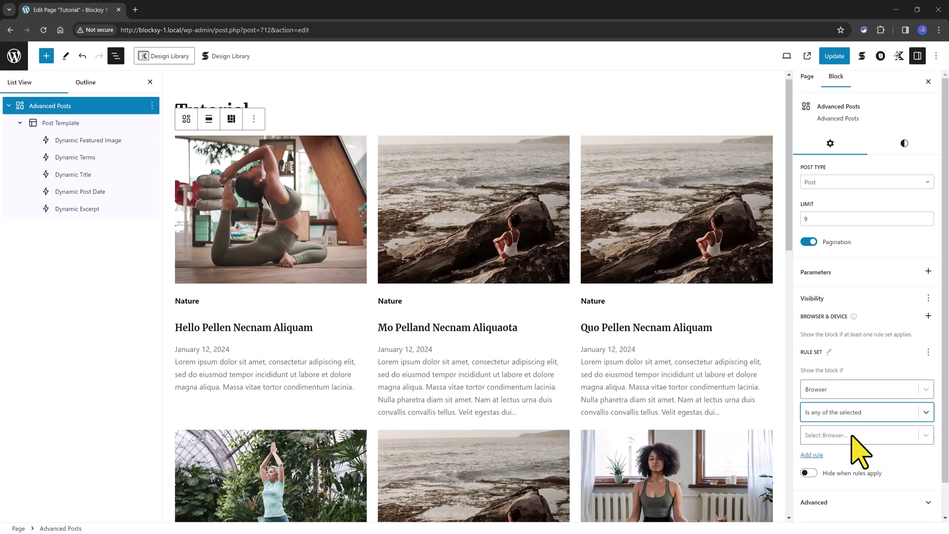
{"action": "left_click", "coordinate": [835, 436]}
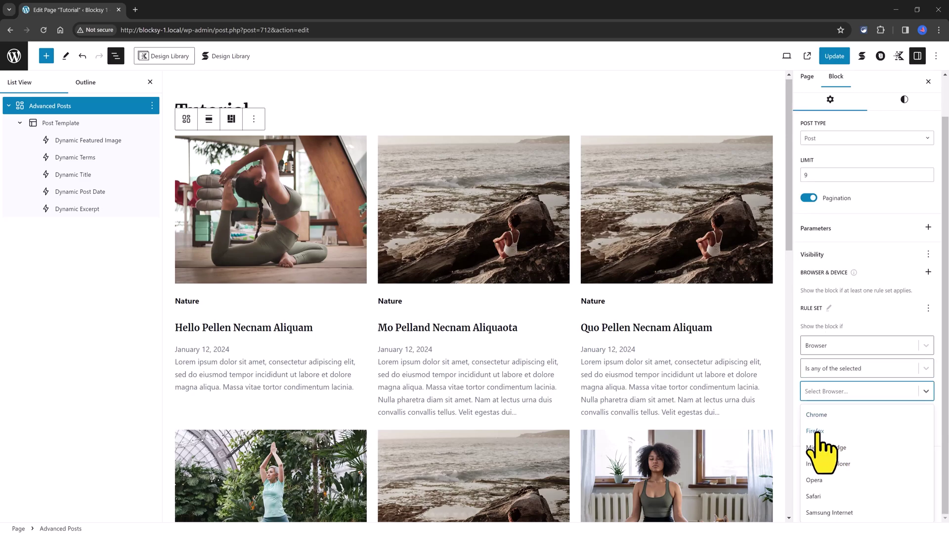
{"action": "left_click", "coordinate": [816, 431]}
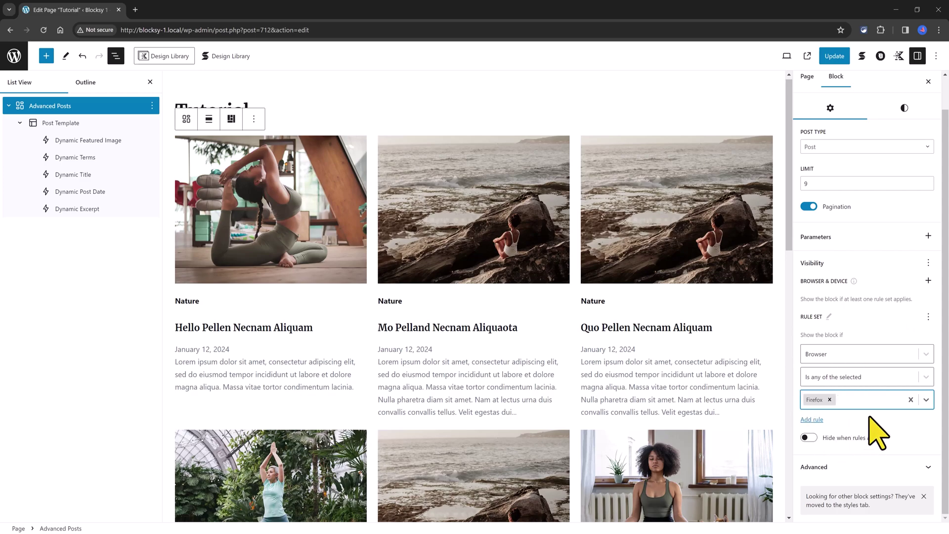
{"action": "left_click", "coordinate": [810, 438]}
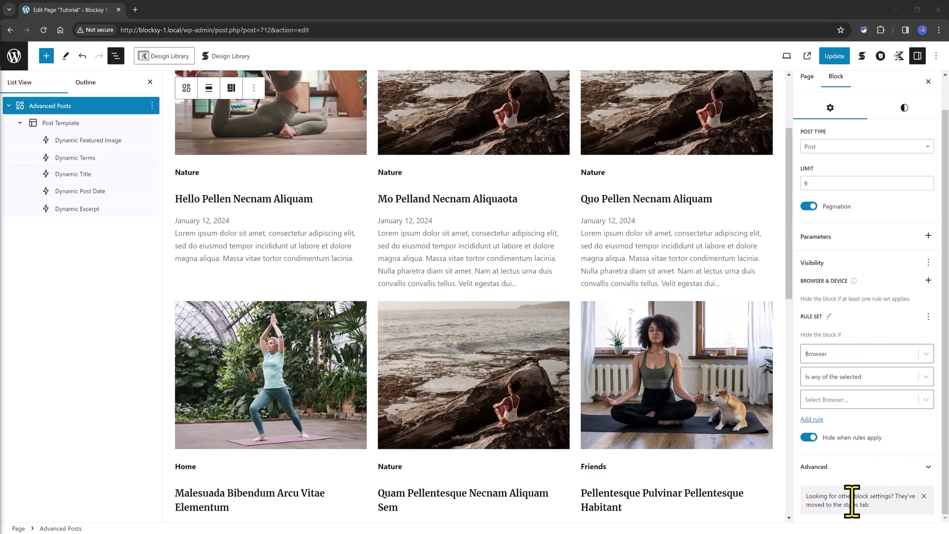
Expand the Advanced panel, check the Block ID, and enter 'style, id' as additional attributes
{"action": "left_click", "coordinate": [864, 469]}
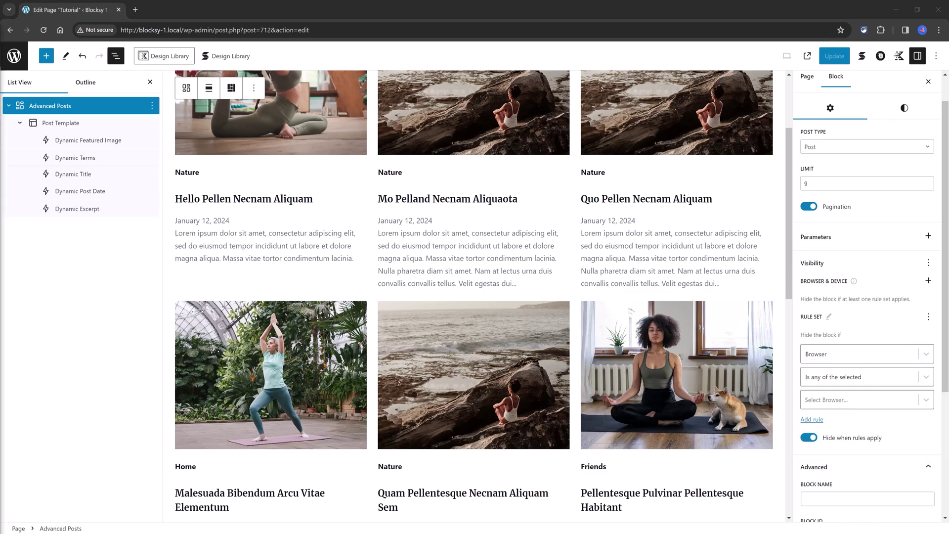
{"action": "scroll", "coordinate": [945, 440], "scroll_direction": "down", "scroll_amount": 1}
{"action": "left_click", "coordinate": [848, 471]}
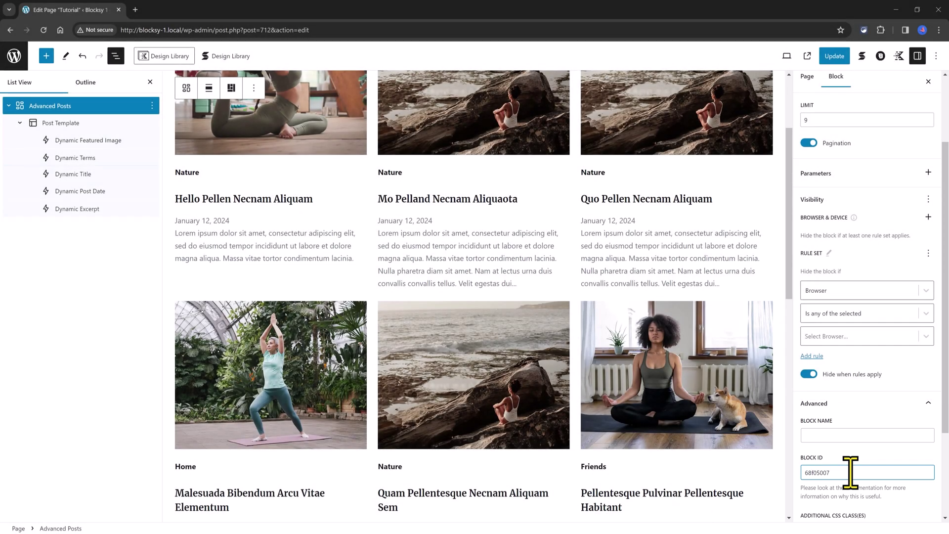
{"action": "key", "text": "Tab"}
{"action": "key", "text": "Tab"}
{"action": "type", "text": "style, id"}
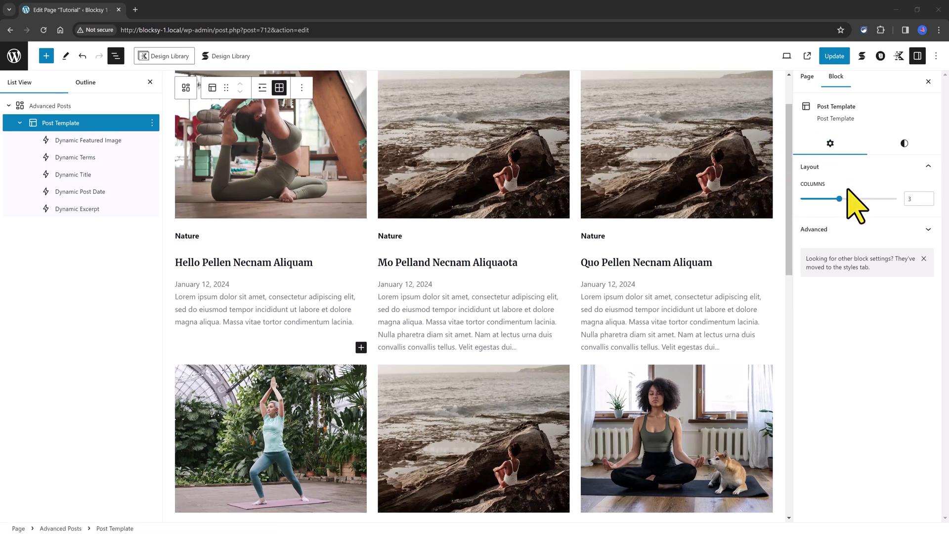
Set the Post Template columns to 4, then 2, and finally back to 3
{"action": "double_click", "coordinate": [913, 198]}
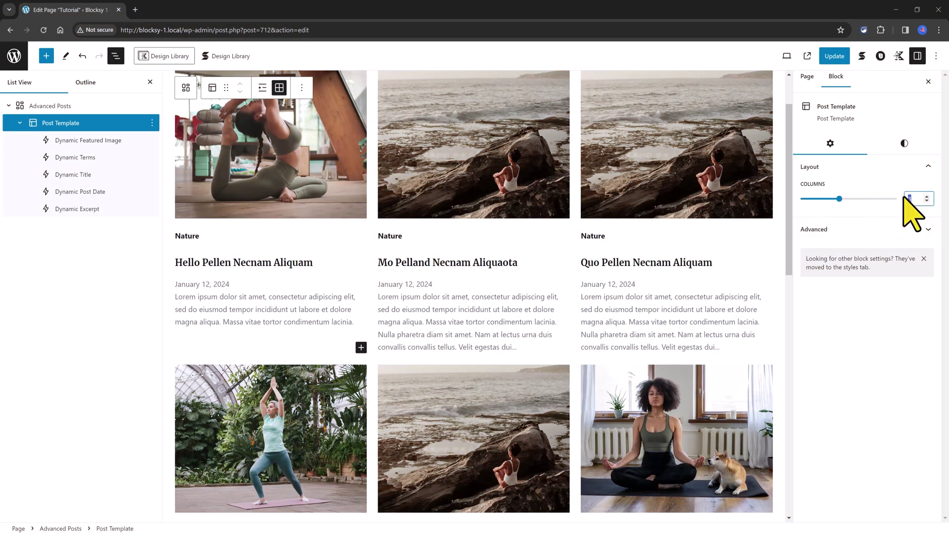
{"action": "type", "text": "4"}
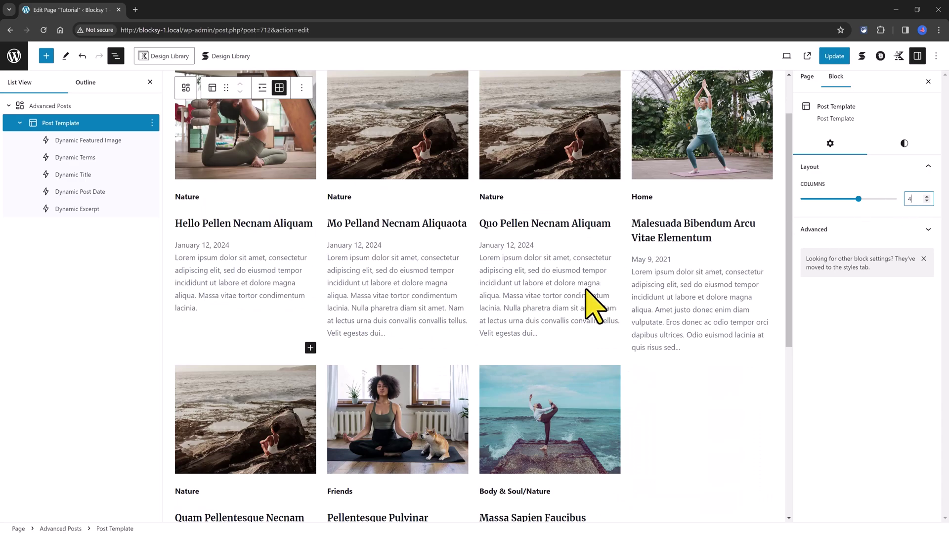
{"action": "scroll", "coordinate": [636, 403], "scroll_direction": "up", "scroll_amount": 2}
{"action": "key", "text": "BackSpace"}
{"action": "type", "text": "2"}
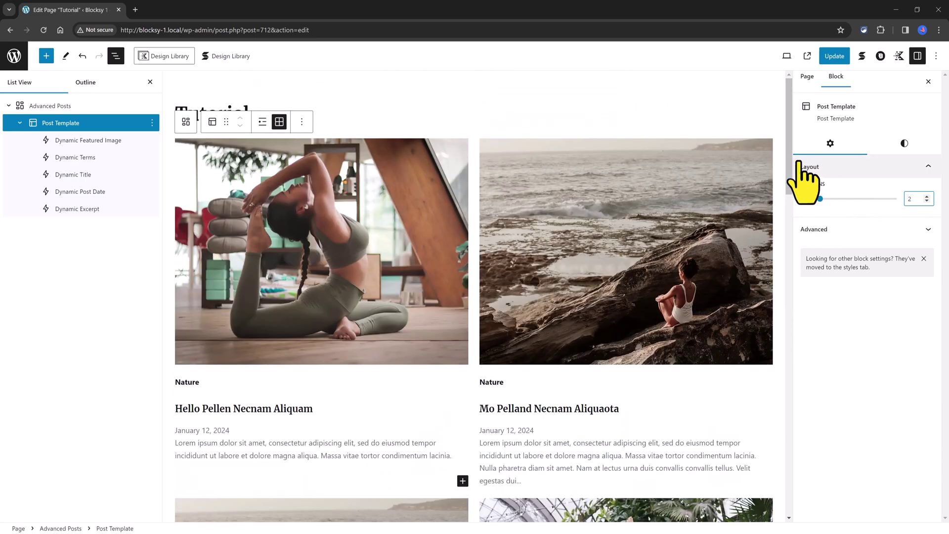
{"action": "key", "text": "BackSpace"}
{"action": "type", "text": "3"}
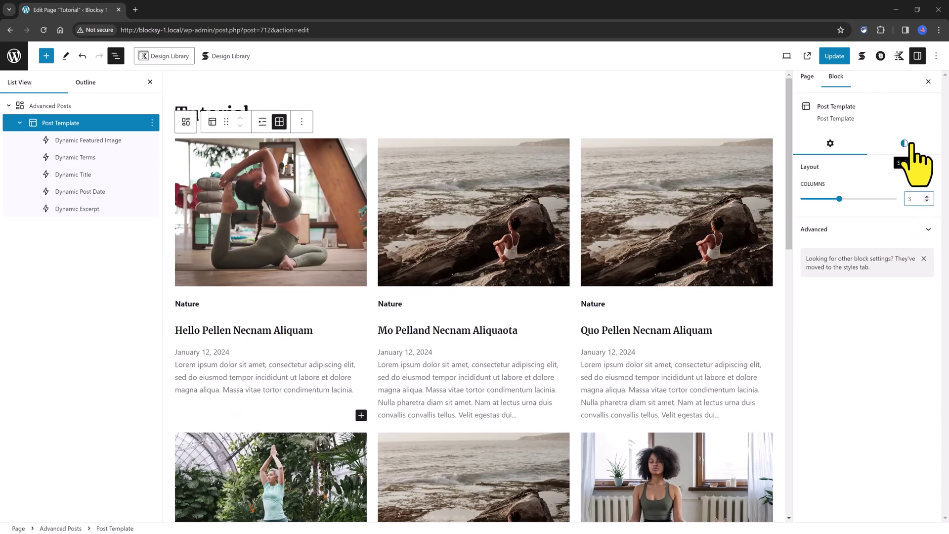
{"action": "left_click", "coordinate": [93, 108]}
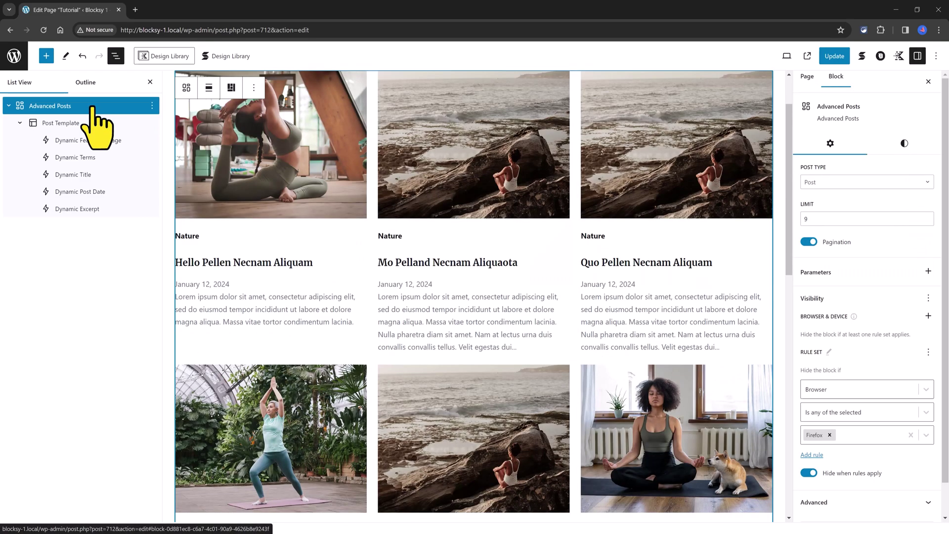
Apply the light green-yellow gradient background to the grid with a 135° angle
{"action": "left_click", "coordinate": [904, 143]}
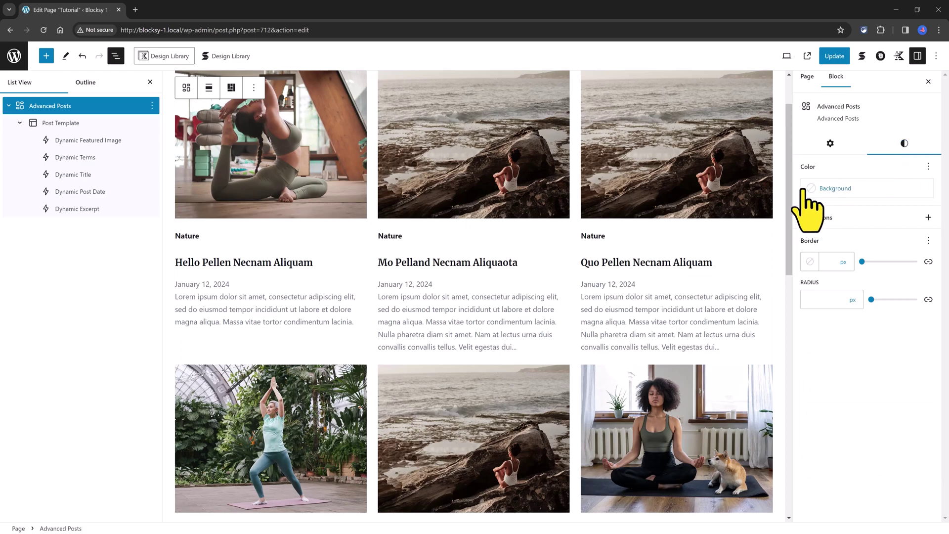
{"action": "left_click", "coordinate": [839, 188]}
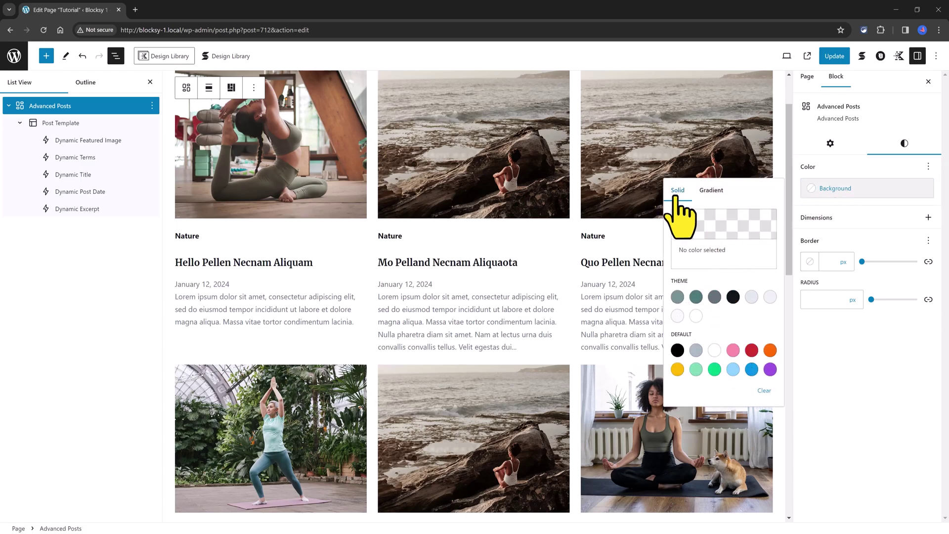
{"action": "left_click", "coordinate": [718, 191]}
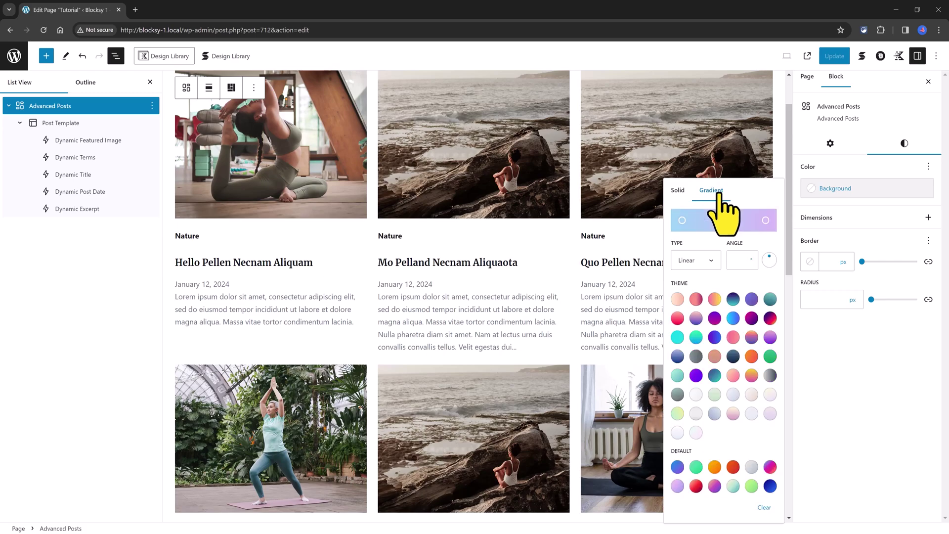
{"action": "left_click", "coordinate": [677, 414]}
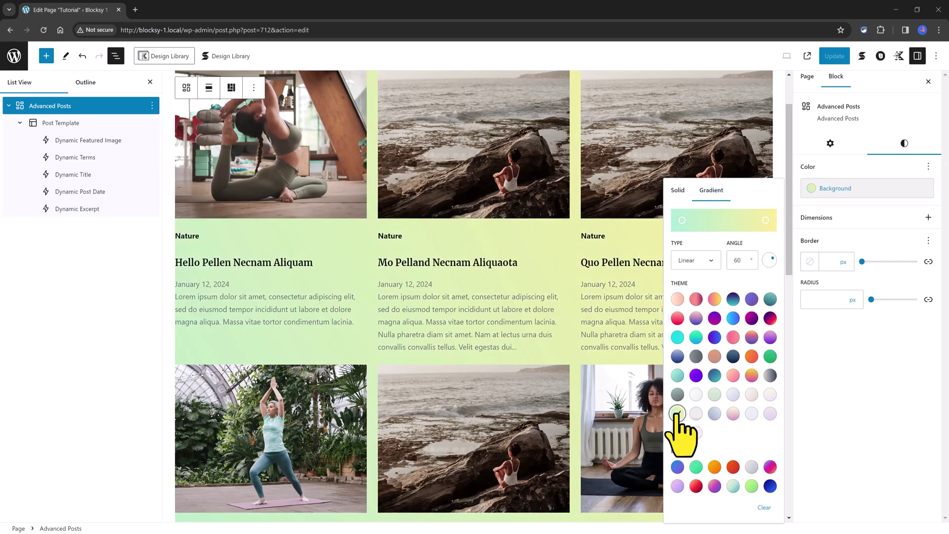
{"action": "double_click", "coordinate": [744, 260]}
{"action": "type", "text": "135"}
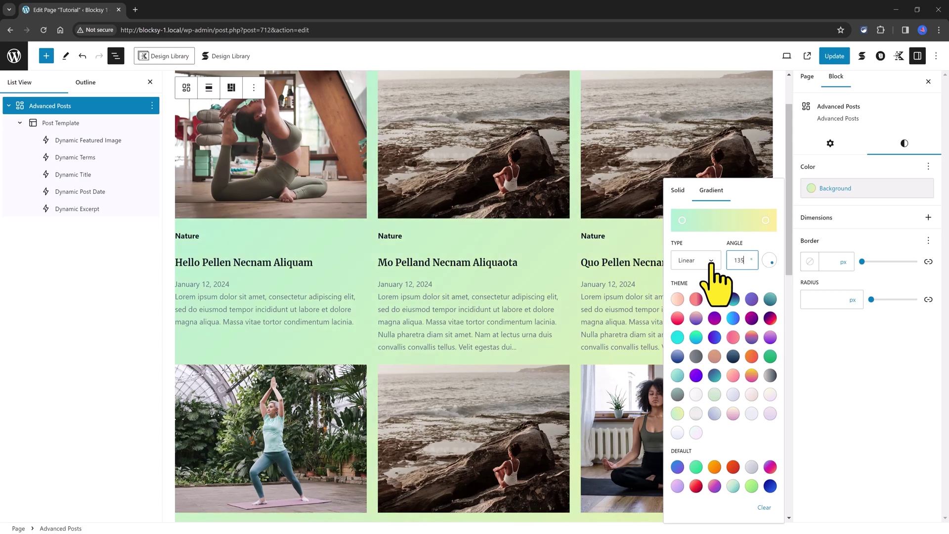
{"action": "left_click", "coordinate": [825, 223]}
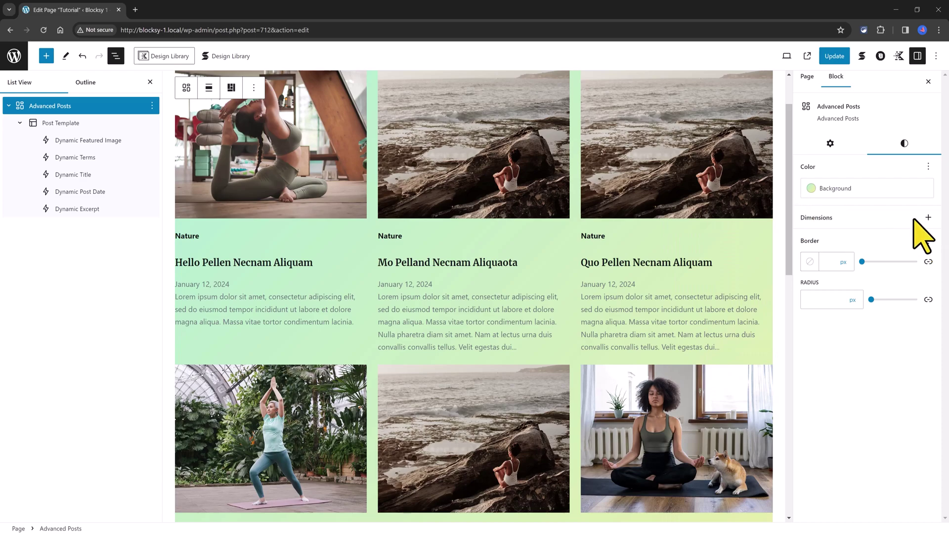
Add the Padding control under Dimensions and switch it to per-side values
{"action": "left_click", "coordinate": [928, 220]}
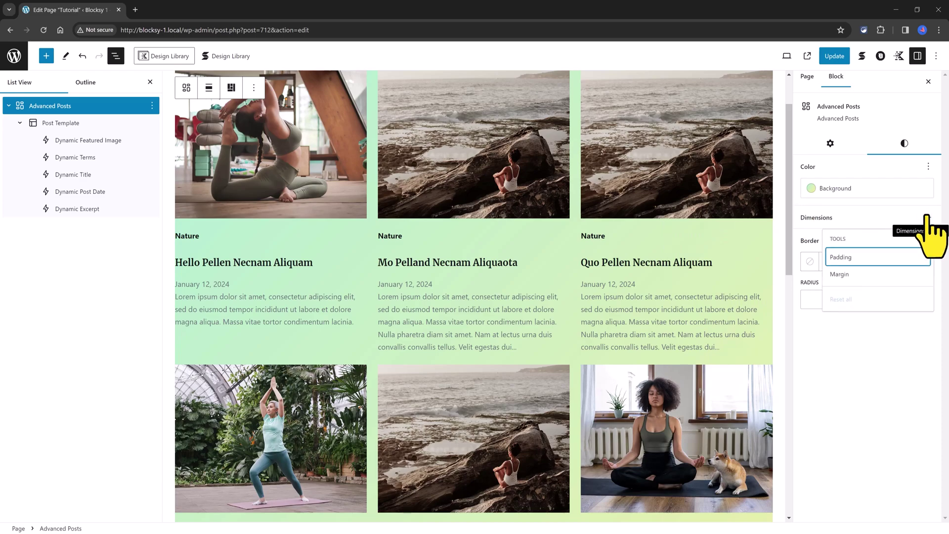
{"action": "left_click", "coordinate": [863, 258]}
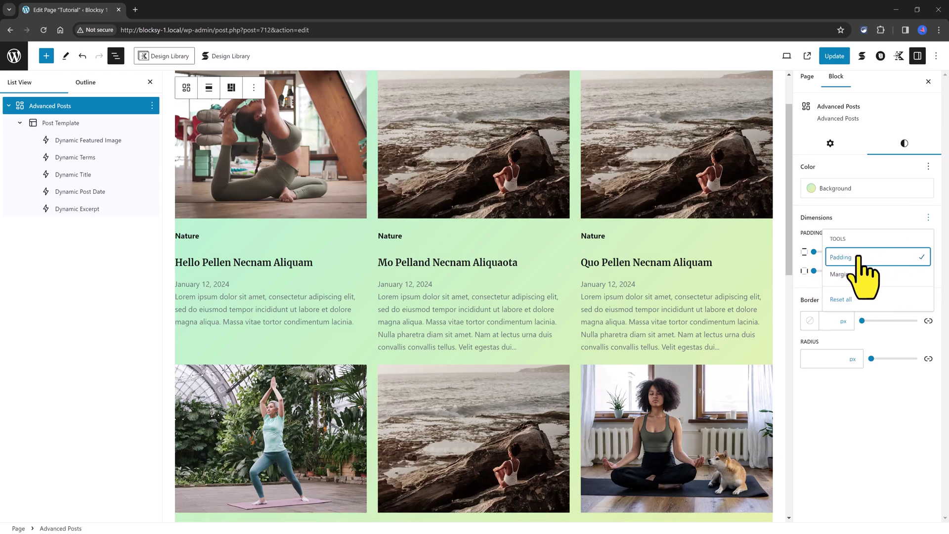
{"action": "left_click", "coordinate": [815, 292]}
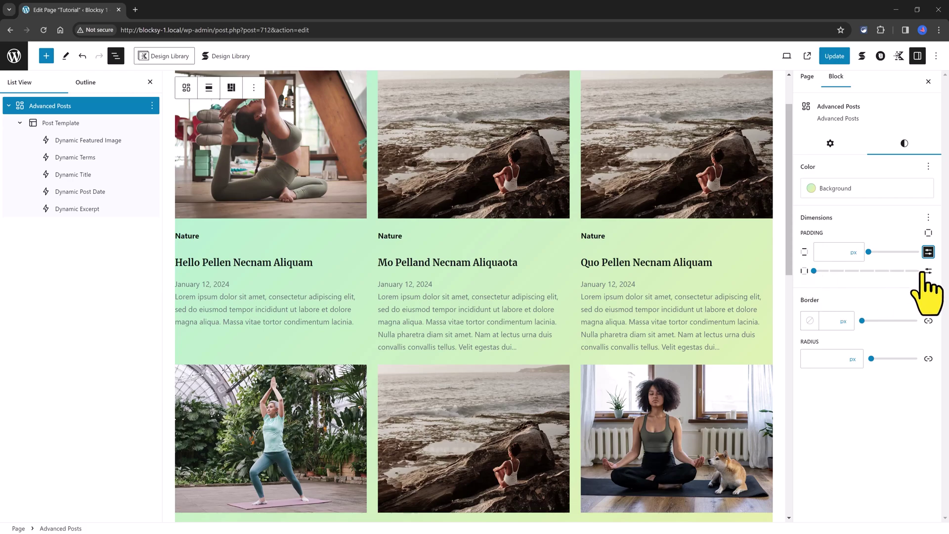
{"action": "left_click", "coordinate": [929, 233]}
{"action": "left_click", "coordinate": [869, 348]}
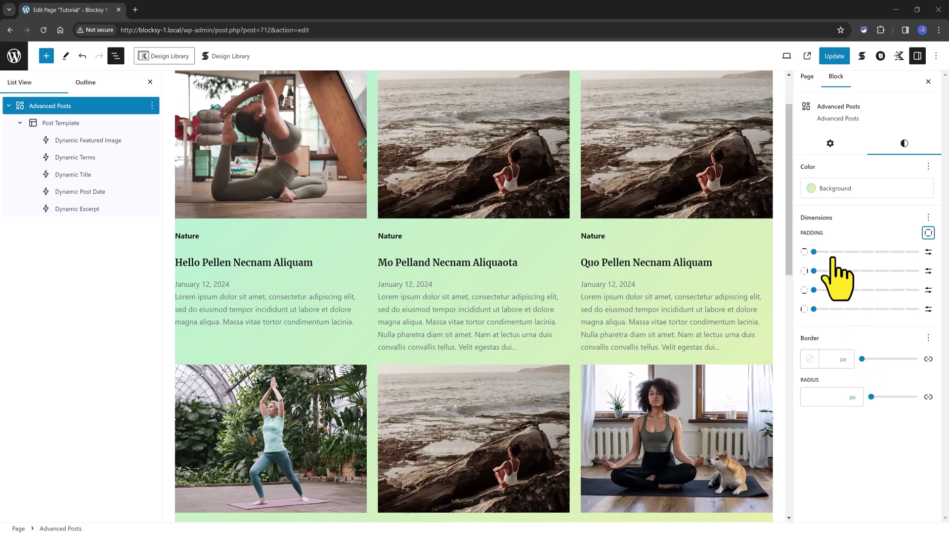
Set top, right, bottom and left padding to 20 px each
{"action": "left_click", "coordinate": [929, 252]}
{"action": "left_click", "coordinate": [841, 251]}
{"action": "type", "text": "20"}
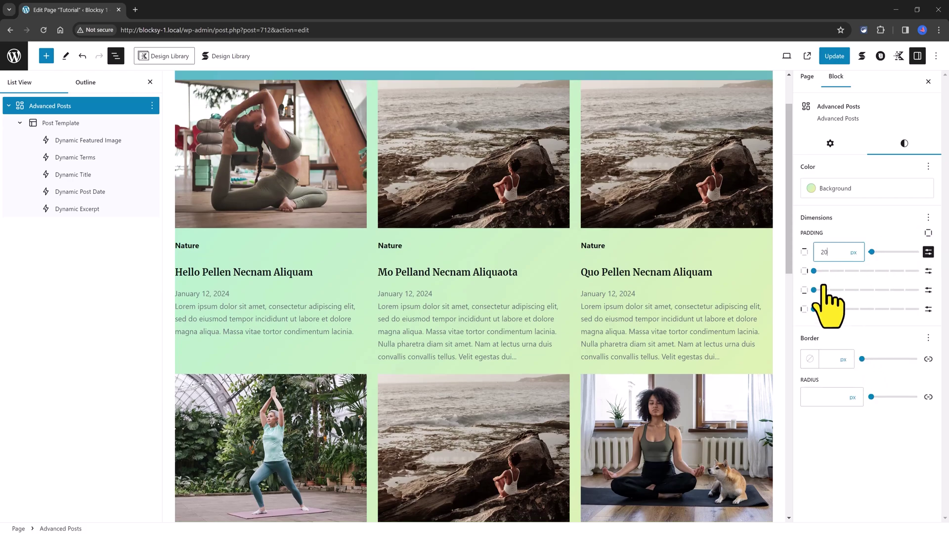
{"action": "left_click", "coordinate": [928, 270]}
{"action": "left_click", "coordinate": [840, 271]}
{"action": "type", "text": "20"}
{"action": "left_click", "coordinate": [929, 289]}
{"action": "left_click", "coordinate": [828, 291]}
{"action": "type", "text": "20"}
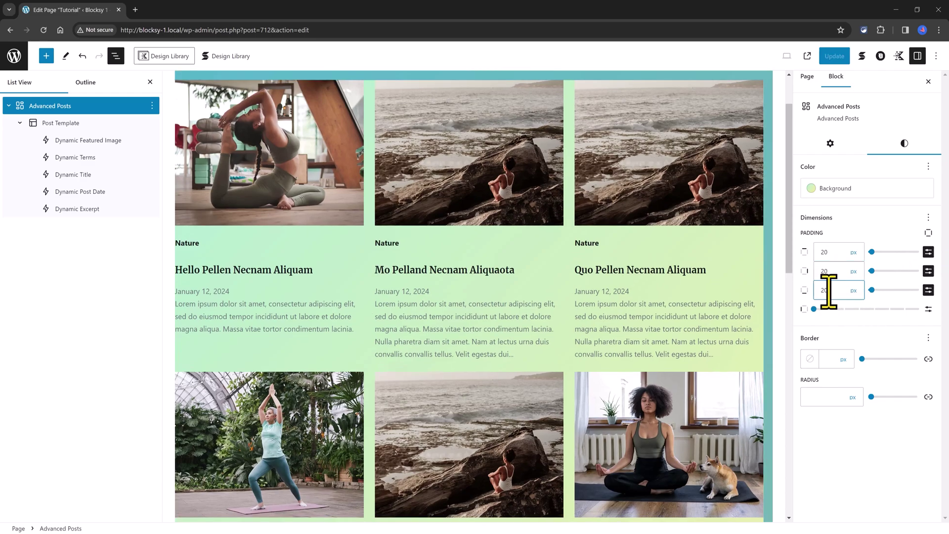
{"action": "left_click", "coordinate": [814, 309]}
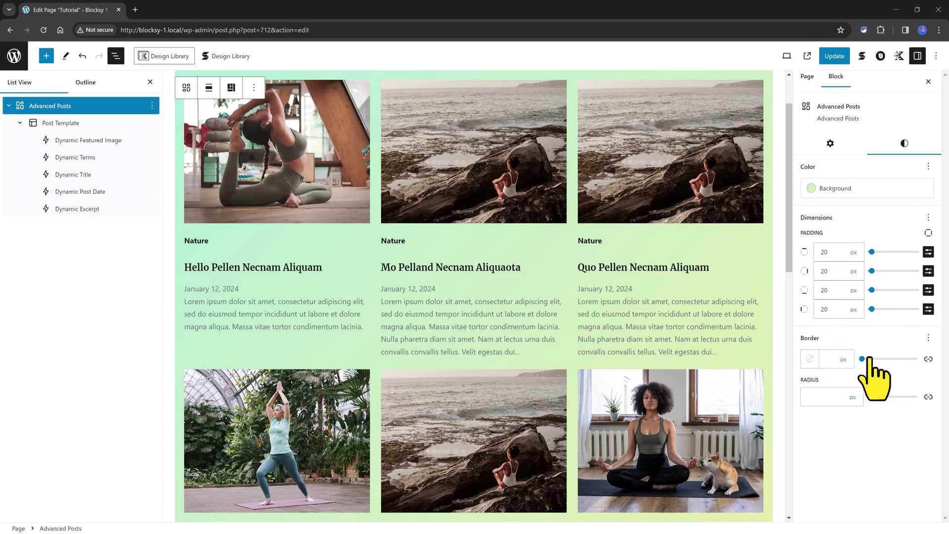
{"action": "mouse_move", "coordinate": [863, 359]}
{"action": "left_mouse_down"}
{"action": "mouse_move", "coordinate": [879, 362]}
{"action": "mouse_move", "coordinate": [862, 360]}
{"action": "left_mouse_up"}
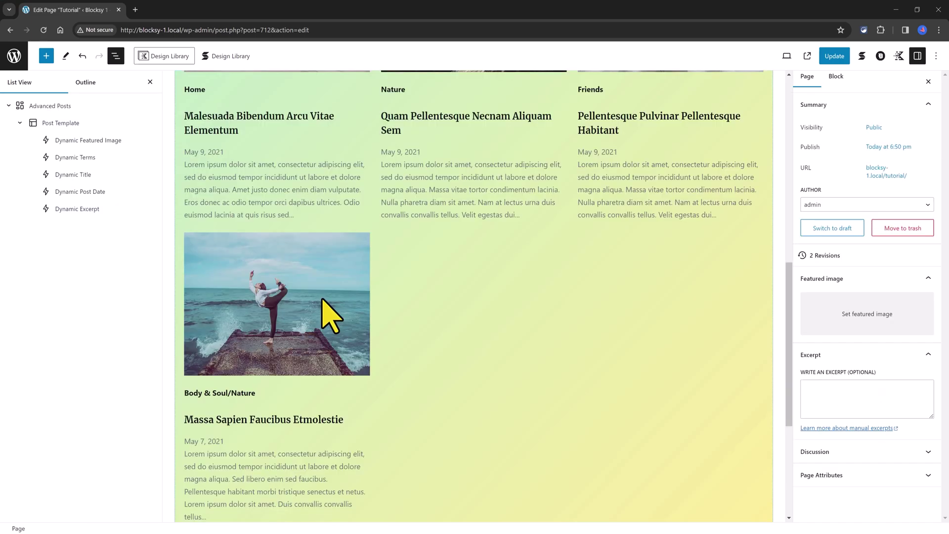
{"action": "scroll", "coordinate": [328, 314], "scroll_direction": "down", "scroll_amount": 3}
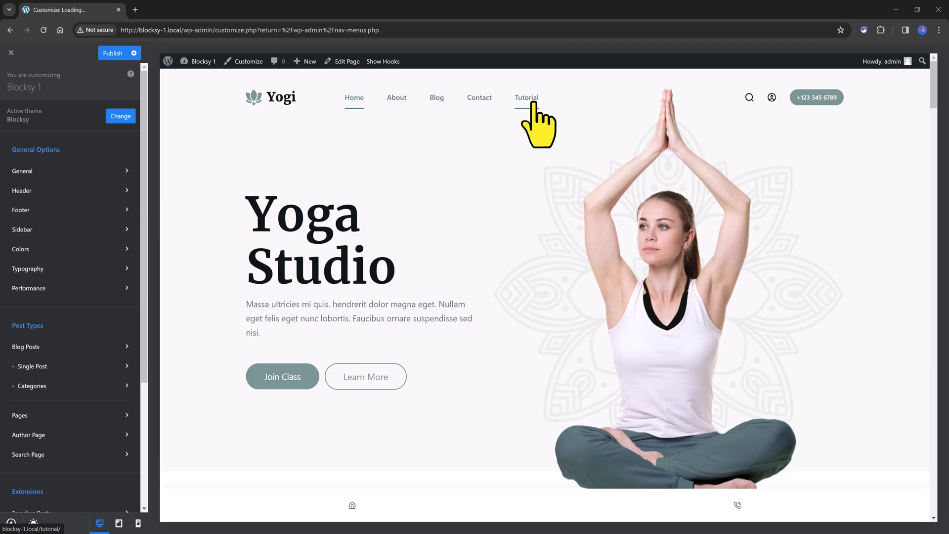
Open the Tutorial page in the Customizer preview and scroll through the desktop grid
{"action": "left_click", "coordinate": [533, 103]}
{"action": "scroll", "coordinate": [934, 196], "scroll_direction": "down", "scroll_amount": 4}
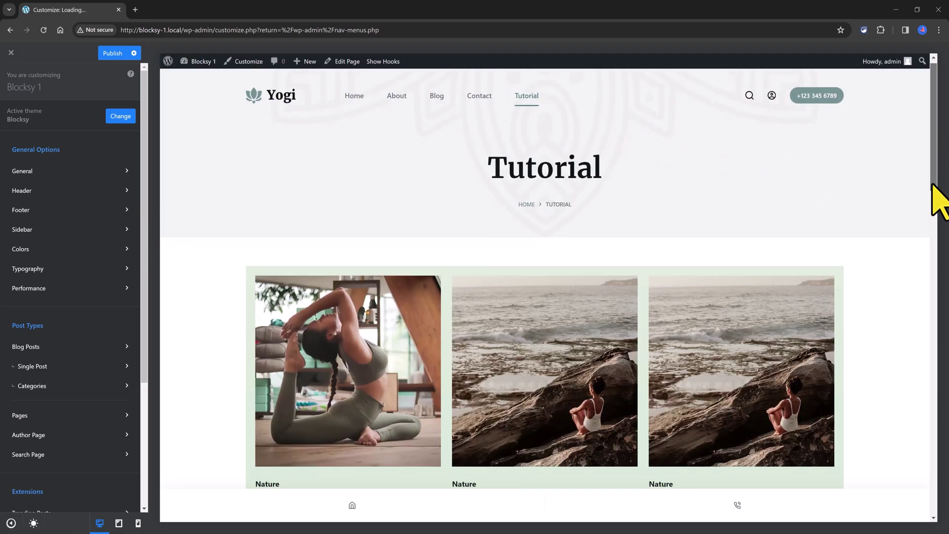
{"action": "scroll", "coordinate": [933, 297], "scroll_direction": "down", "scroll_amount": 15}
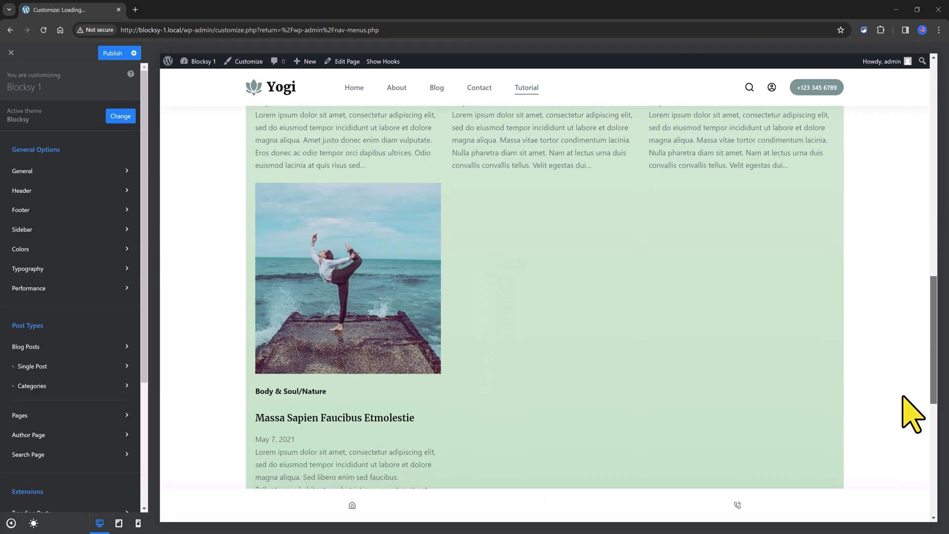
{"action": "scroll", "coordinate": [892, 451], "scroll_direction": "up", "scroll_amount": 10}
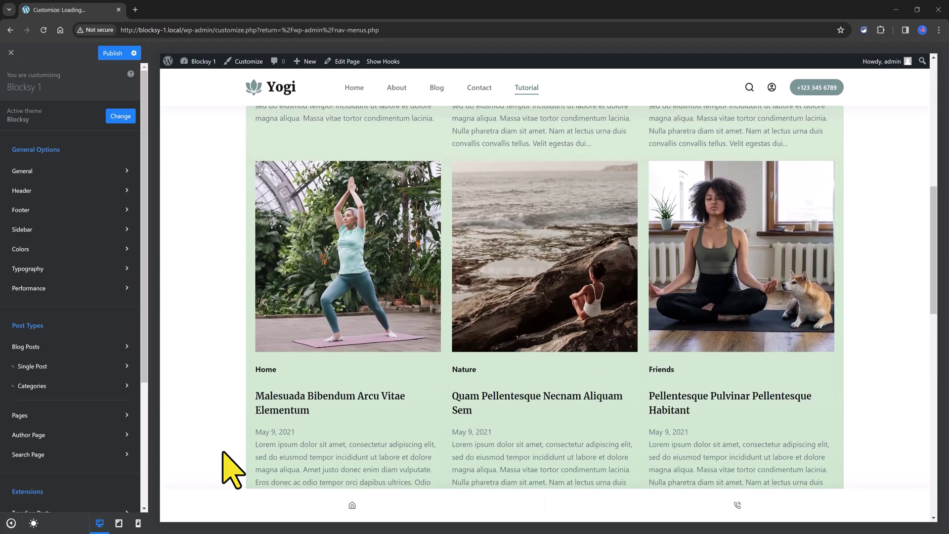
Switch the preview to mobile width and scroll through the single-column posts grid
{"action": "left_click", "coordinate": [138, 523]}
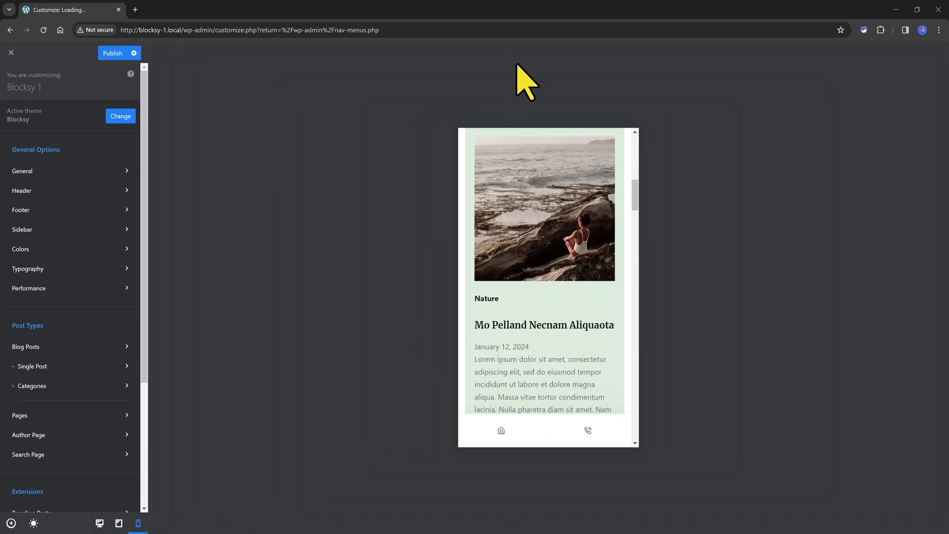
{"action": "scroll", "coordinate": [636, 201], "scroll_direction": "down", "scroll_amount": 5}
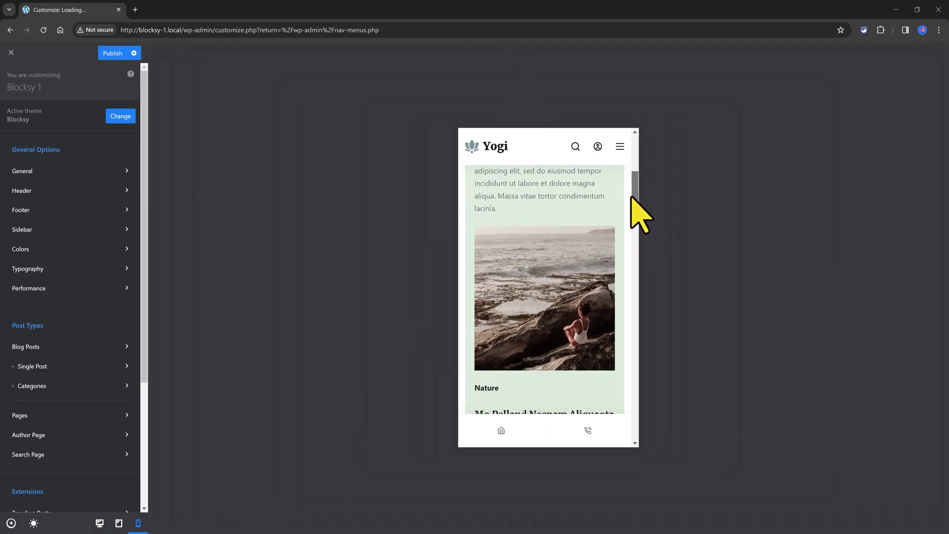
{"action": "scroll", "coordinate": [629, 206], "scroll_direction": "down", "scroll_amount": 8}
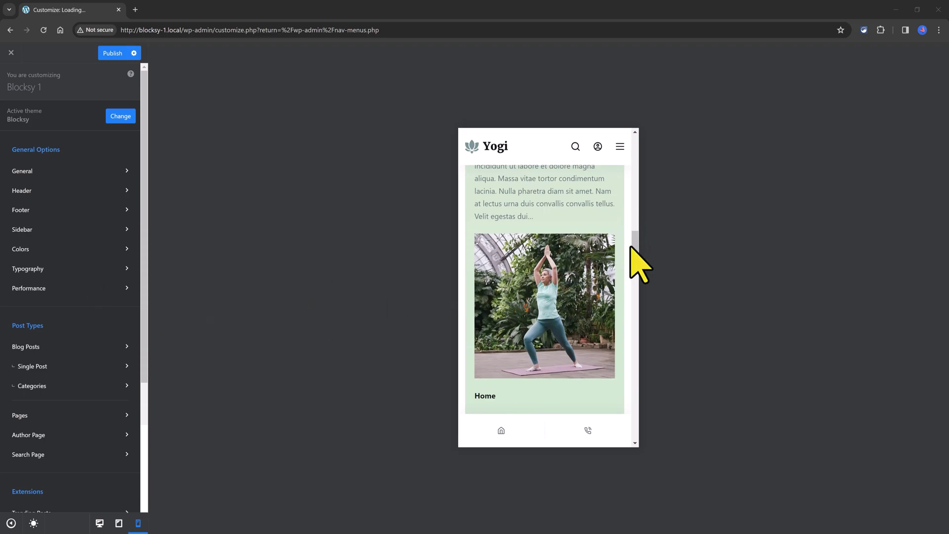
{"action": "scroll", "coordinate": [636, 260], "scroll_direction": "down", "scroll_amount": 4}
{"action": "left_click_drag", "start_coordinate": [636, 265], "coordinate": [634, 280]}
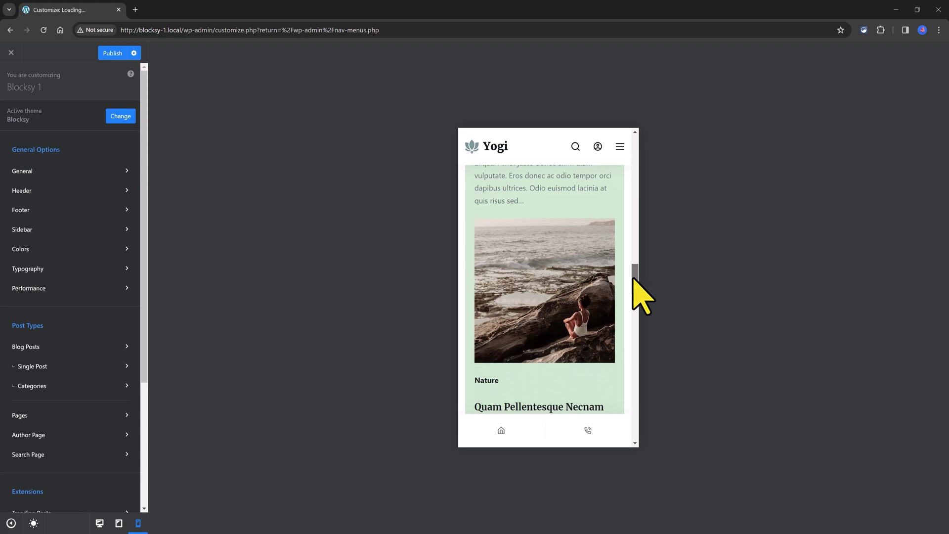
{"action": "left_click_drag", "start_coordinate": [634, 280], "coordinate": [632, 288]}
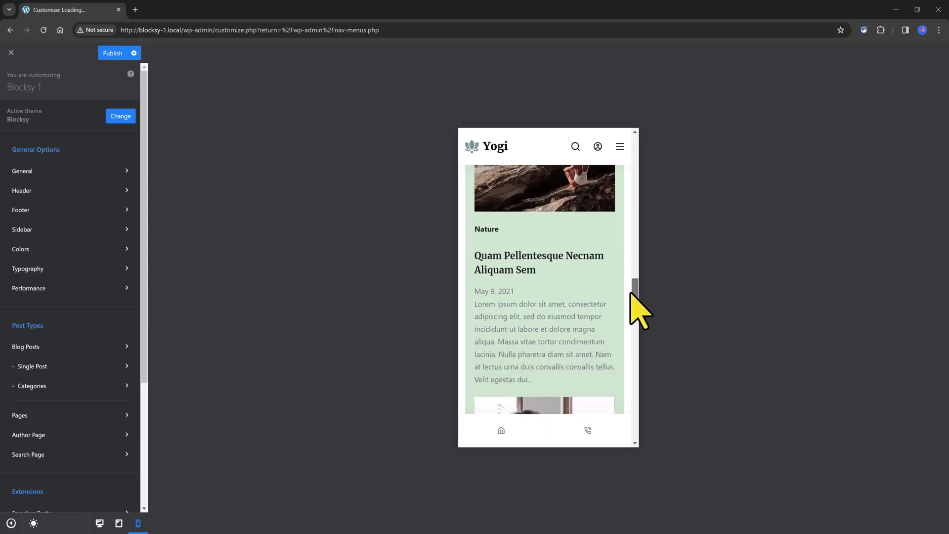
{"action": "left_click_drag", "start_coordinate": [630, 306], "coordinate": [630, 309]}
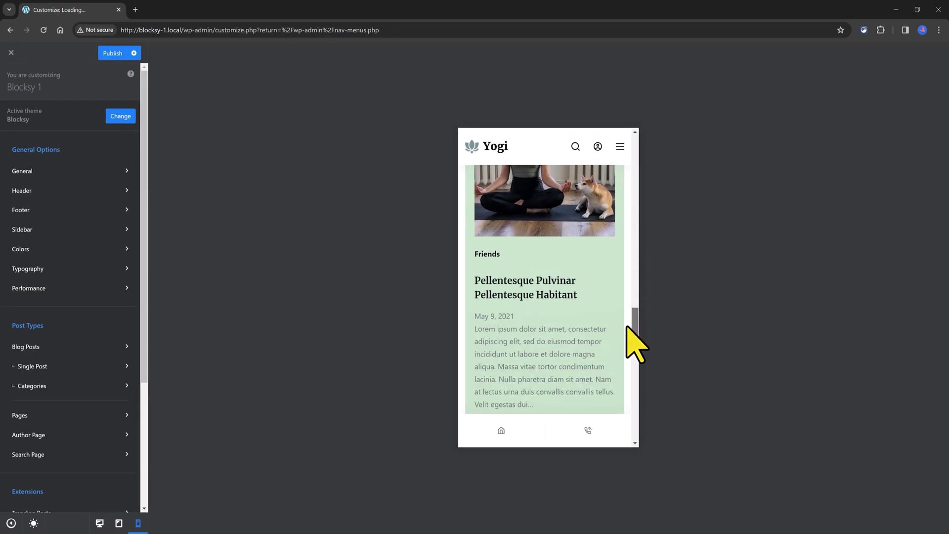
{"action": "left_click_drag", "start_coordinate": [626, 348], "coordinate": [626, 355]}
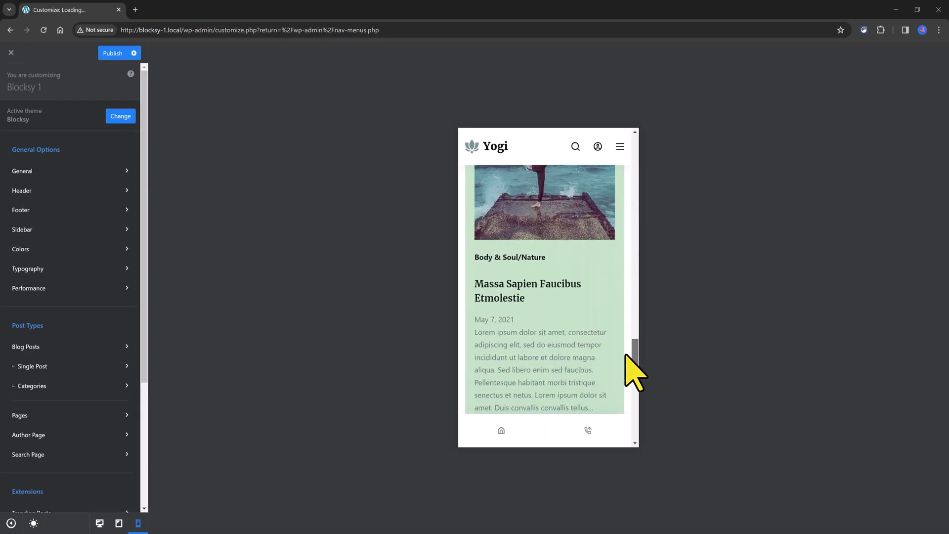